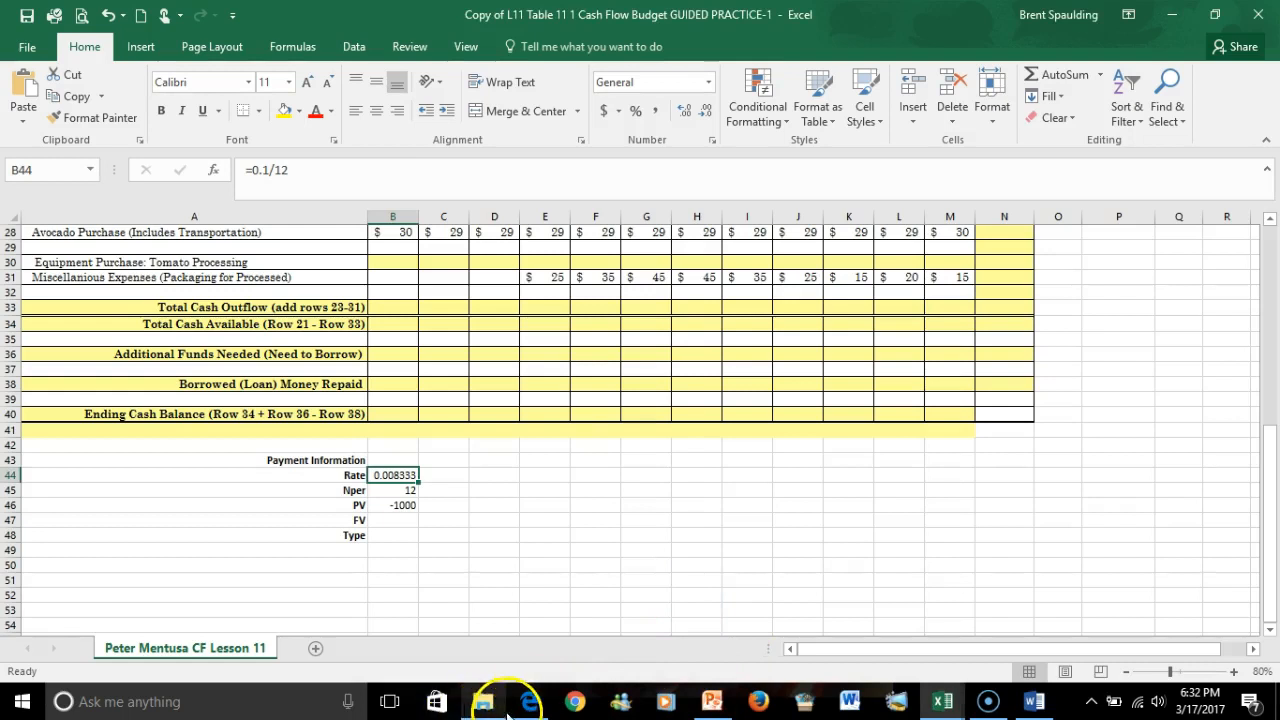
Switch to the browser to read the guided practice instructions, then return to the cash flow budget workbook.
left_click(527, 705)
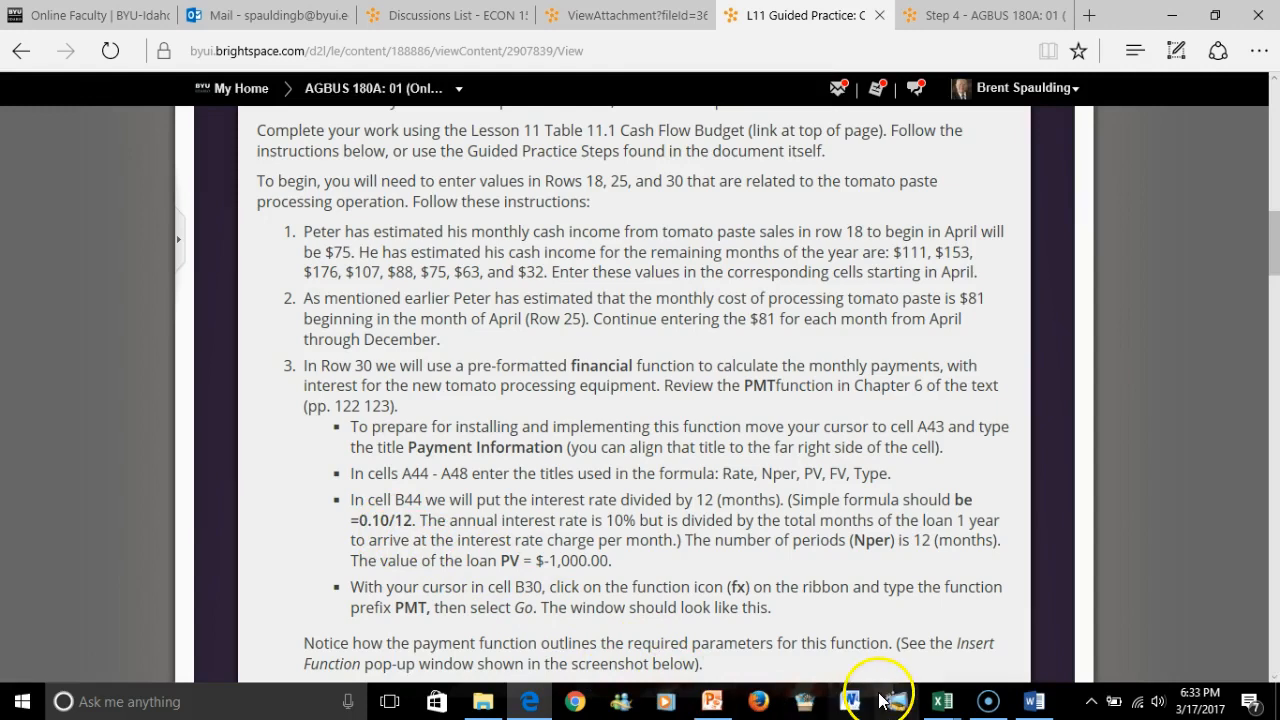
mouse_move(942, 701)
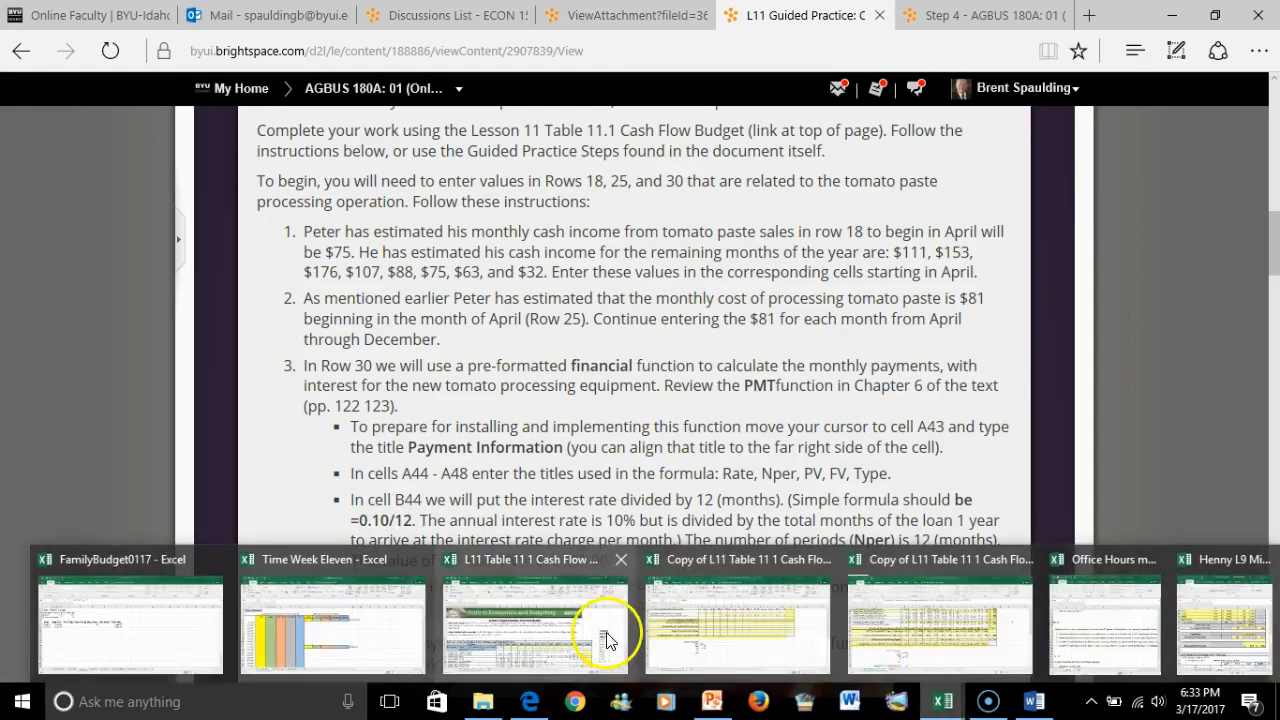
left_click(725, 654)
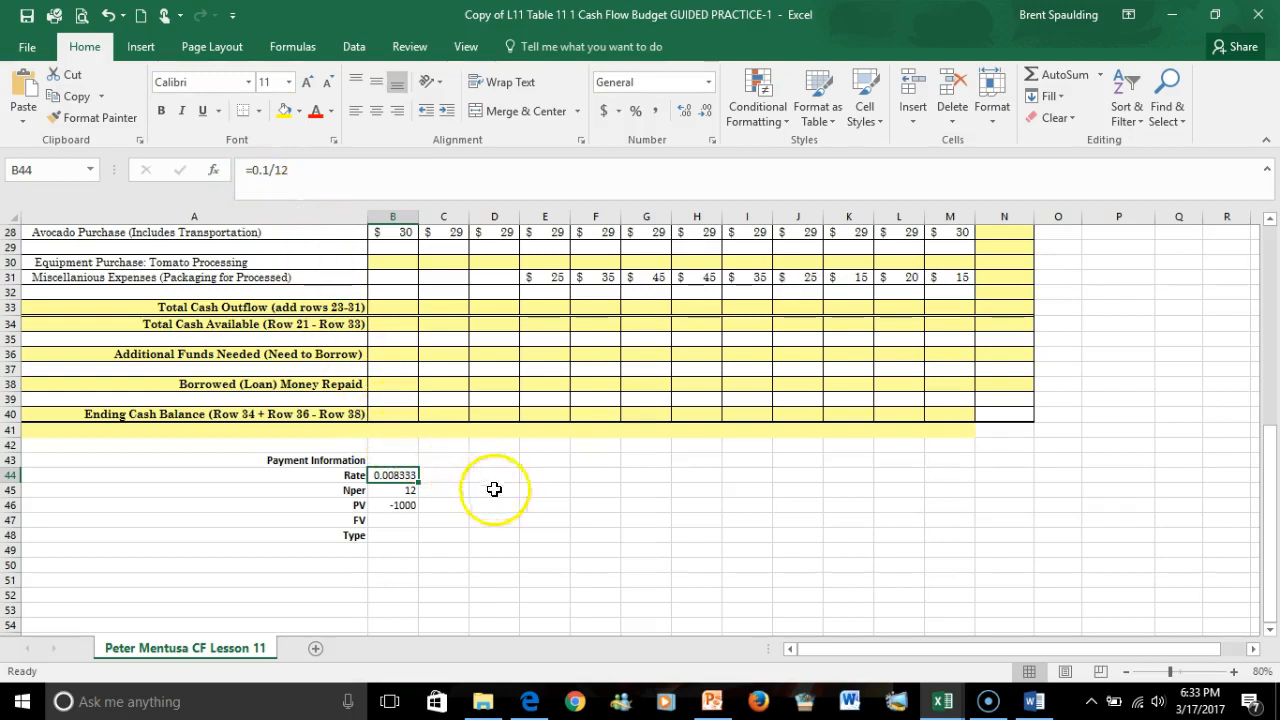
left_click(1156, 22)
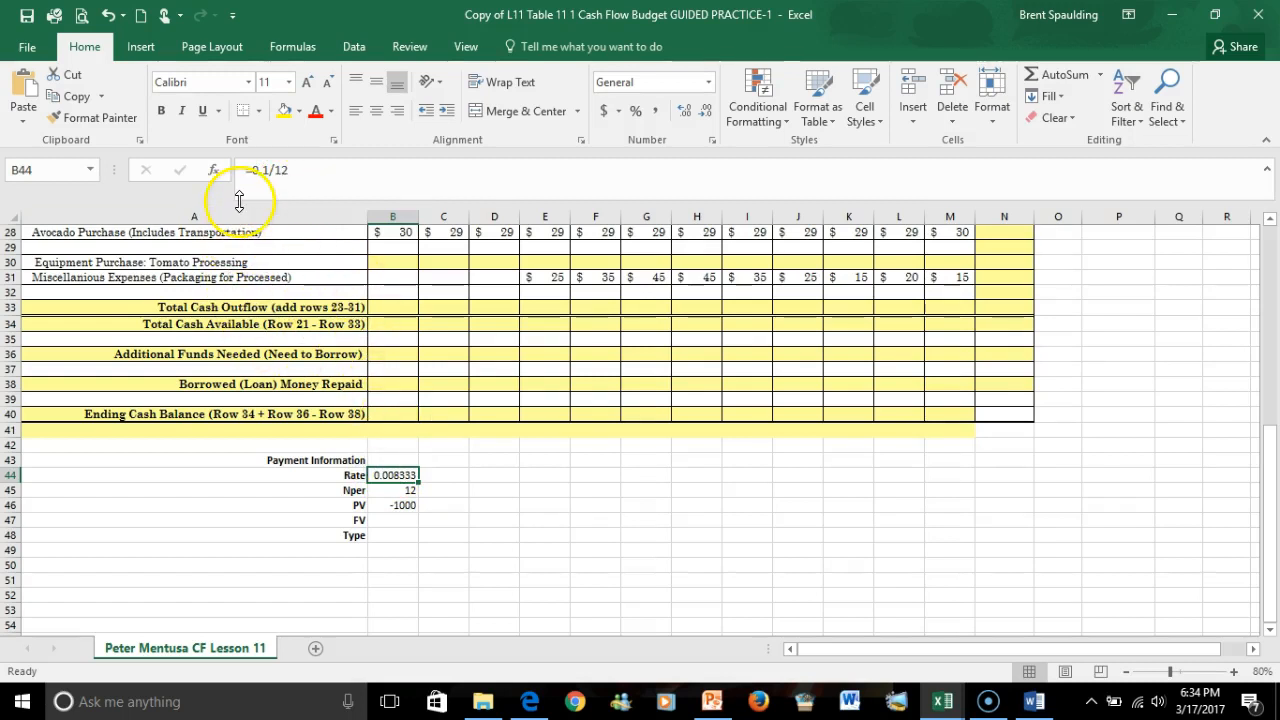
Insert the PMT function into cell B30 for the January equipment purchase by searching for PMT in Insert Function.
left_click(395, 489)
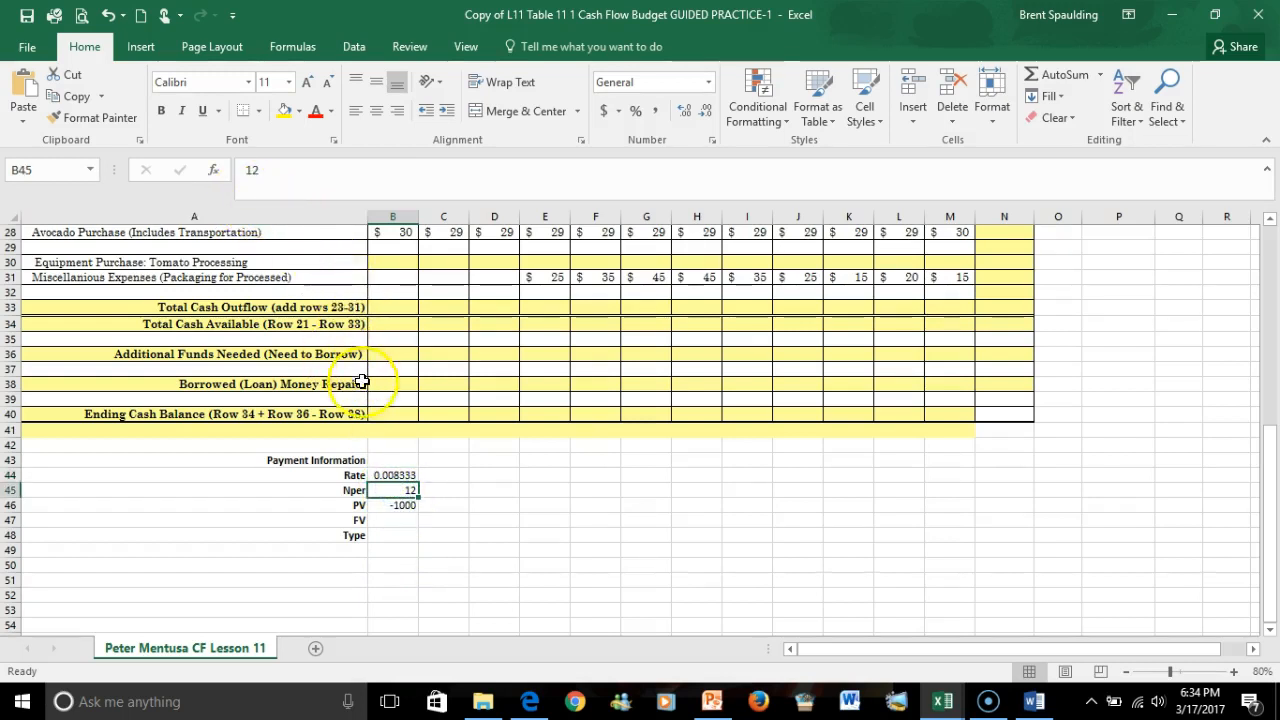
left_click(402, 507)
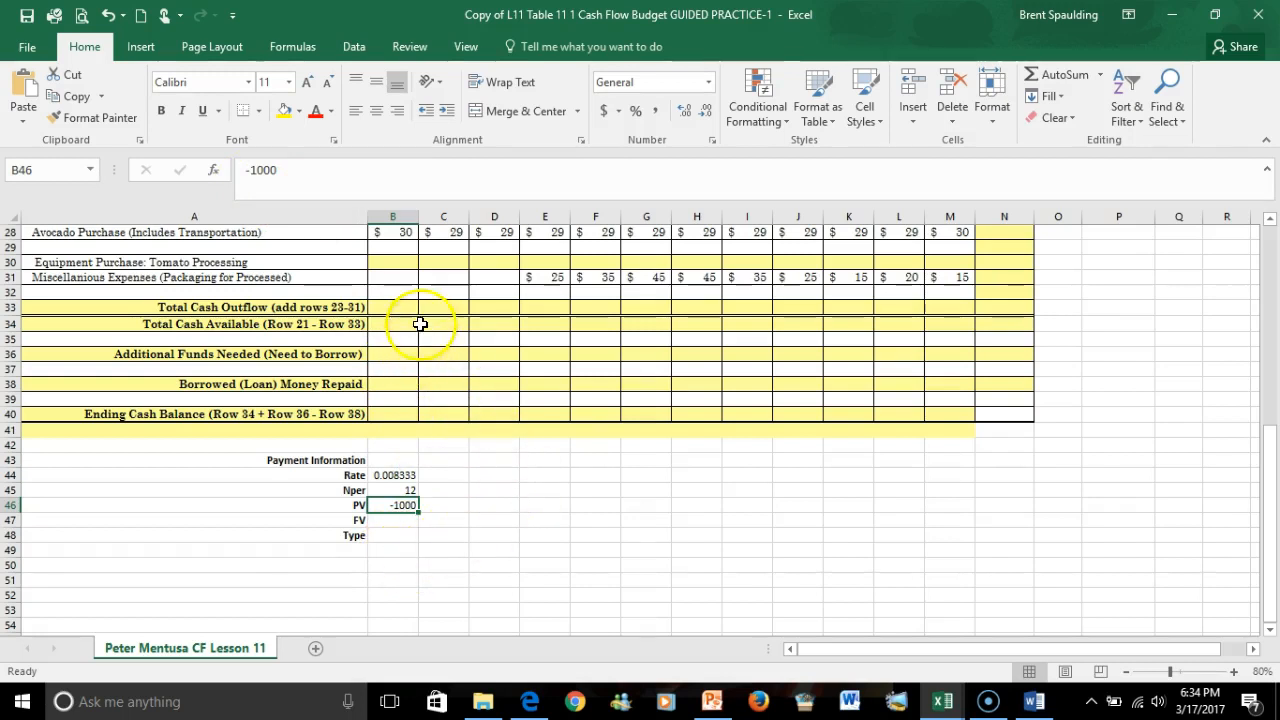
left_click(402, 261)
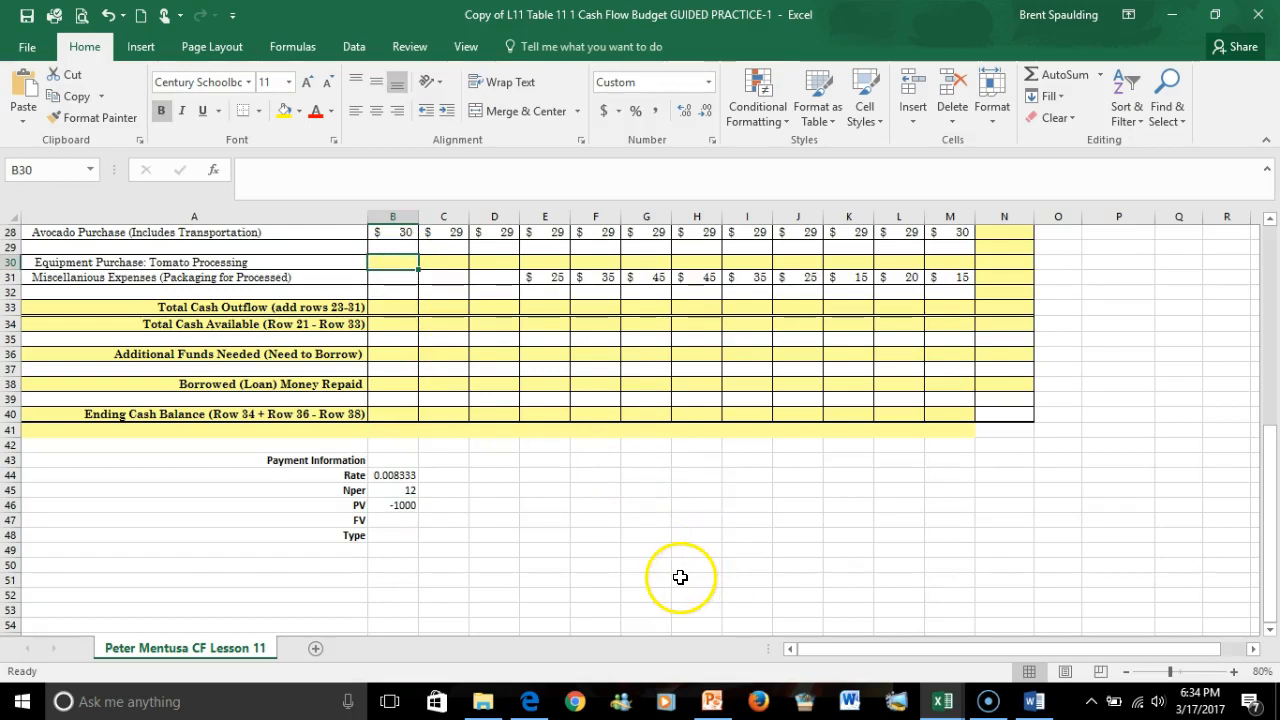
scroll(956, 568, "up", 2)
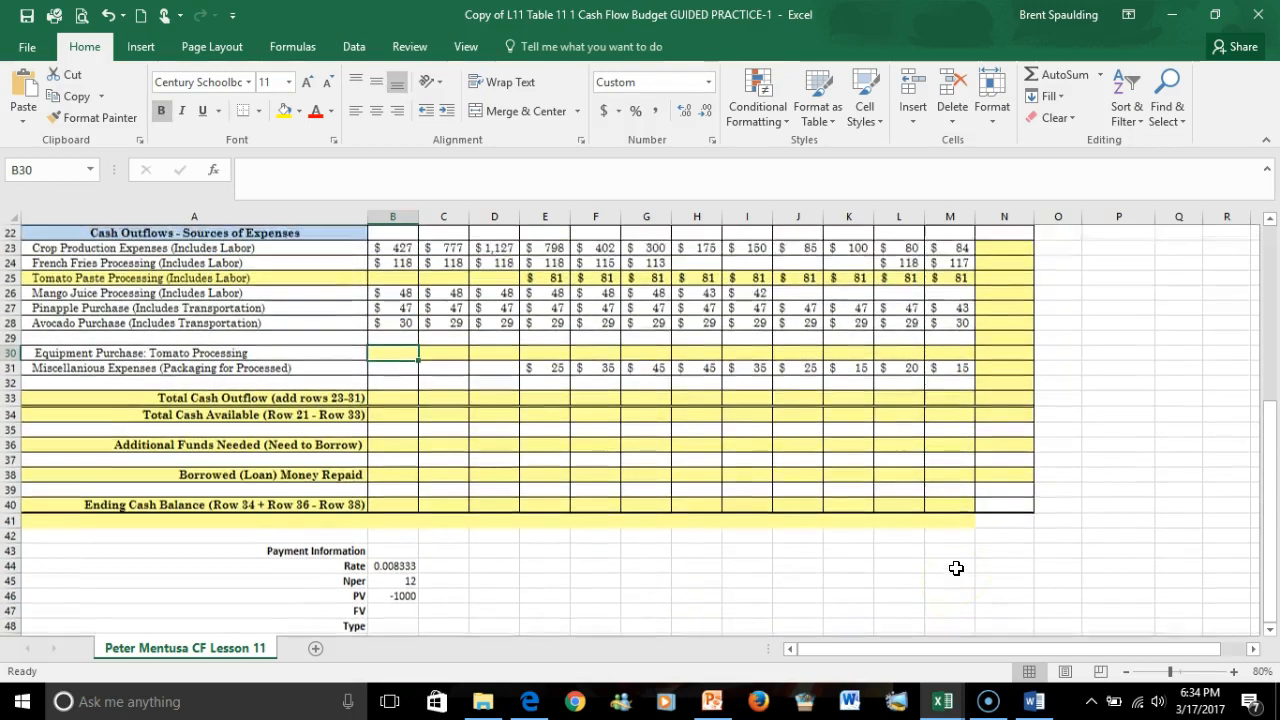
scroll(953, 585, "up", 1)
scroll(1135, 568, "up", 1)
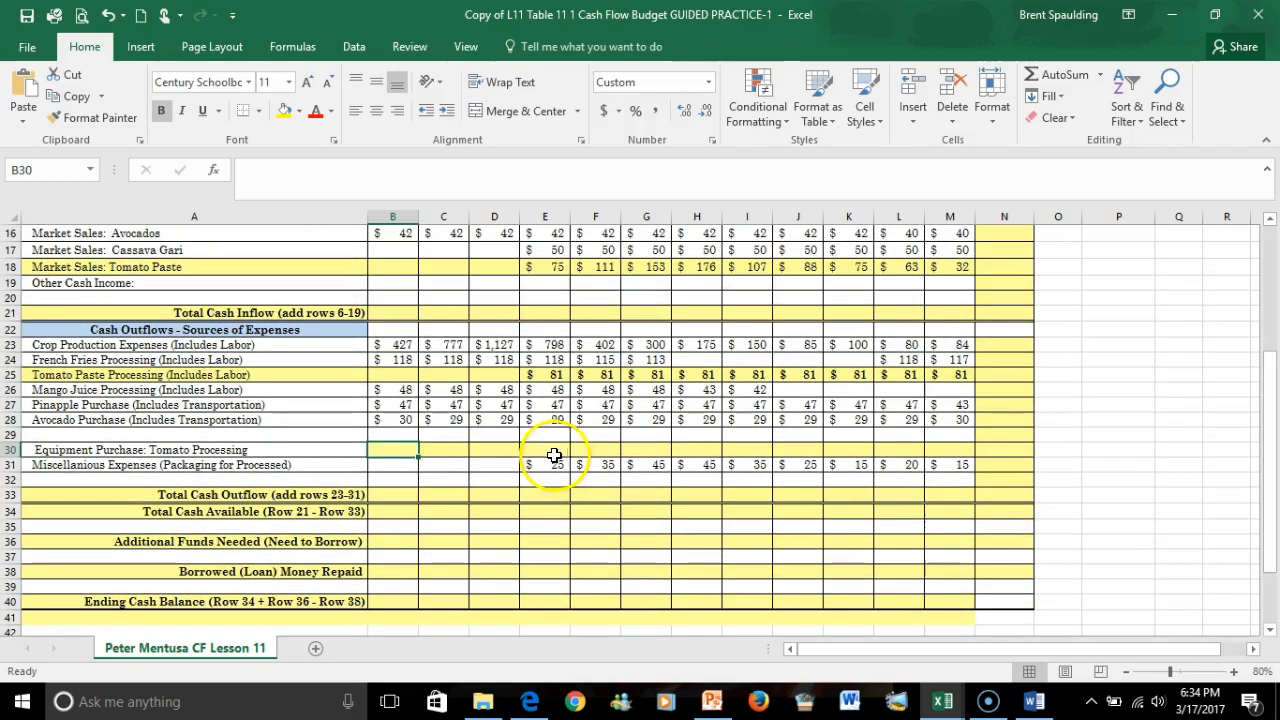
scroll(405, 484, "down", 2)
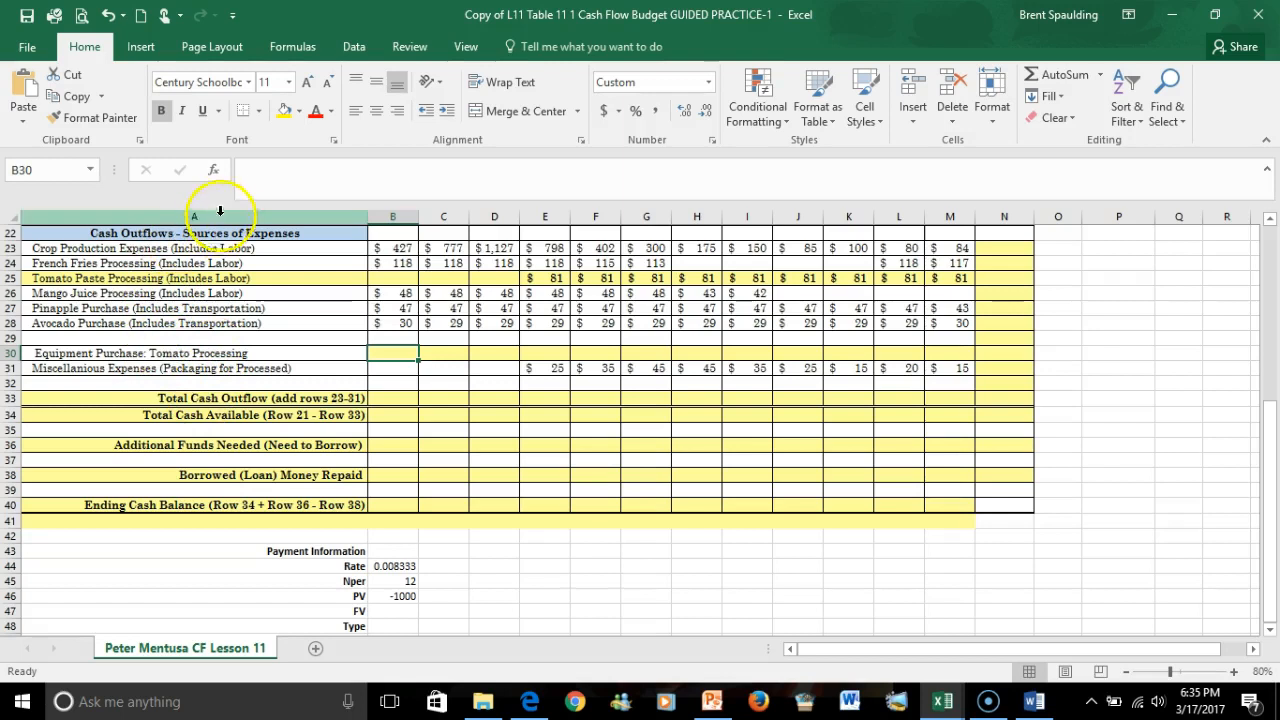
left_click(213, 172)
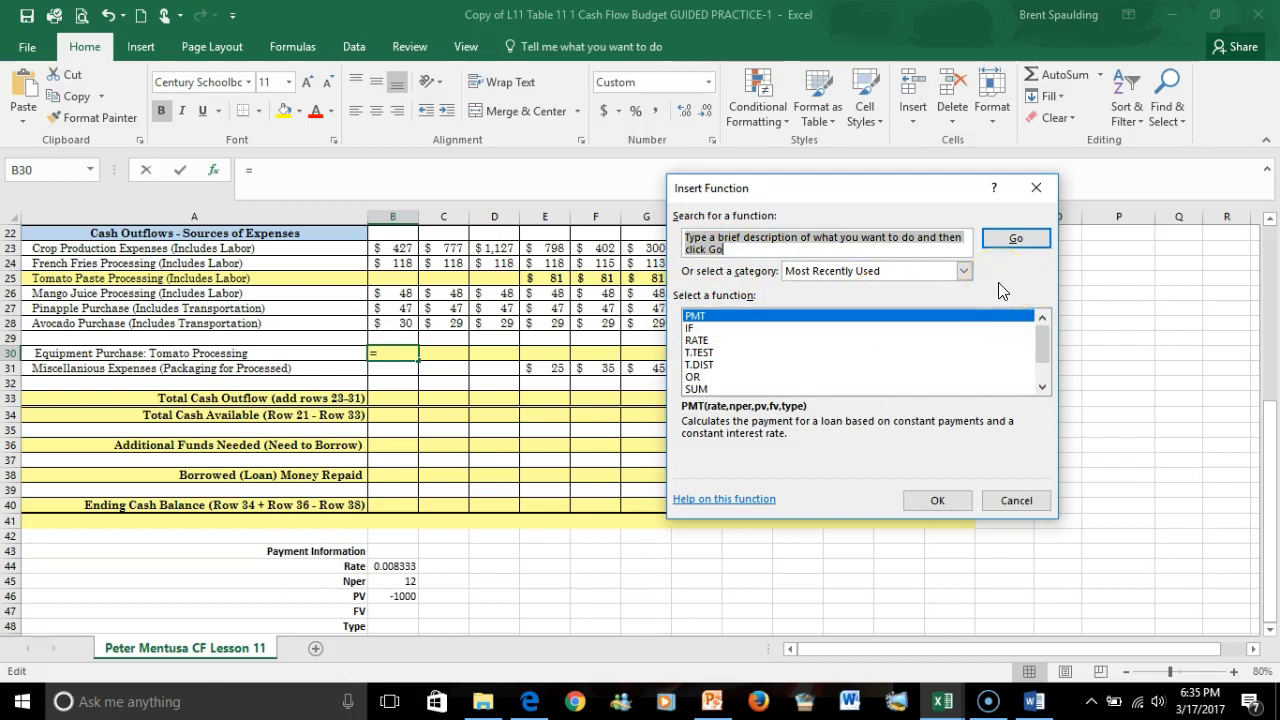
type("PMT")
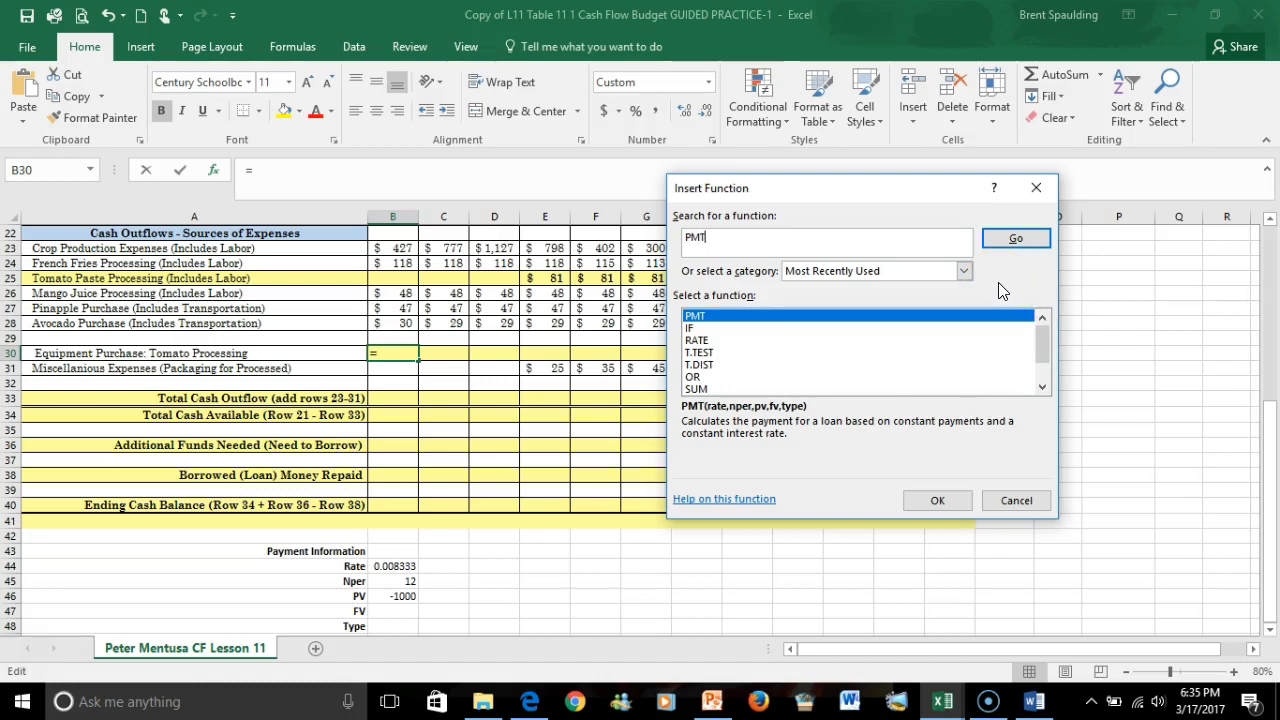
left_click(833, 139)
left_click(1016, 242)
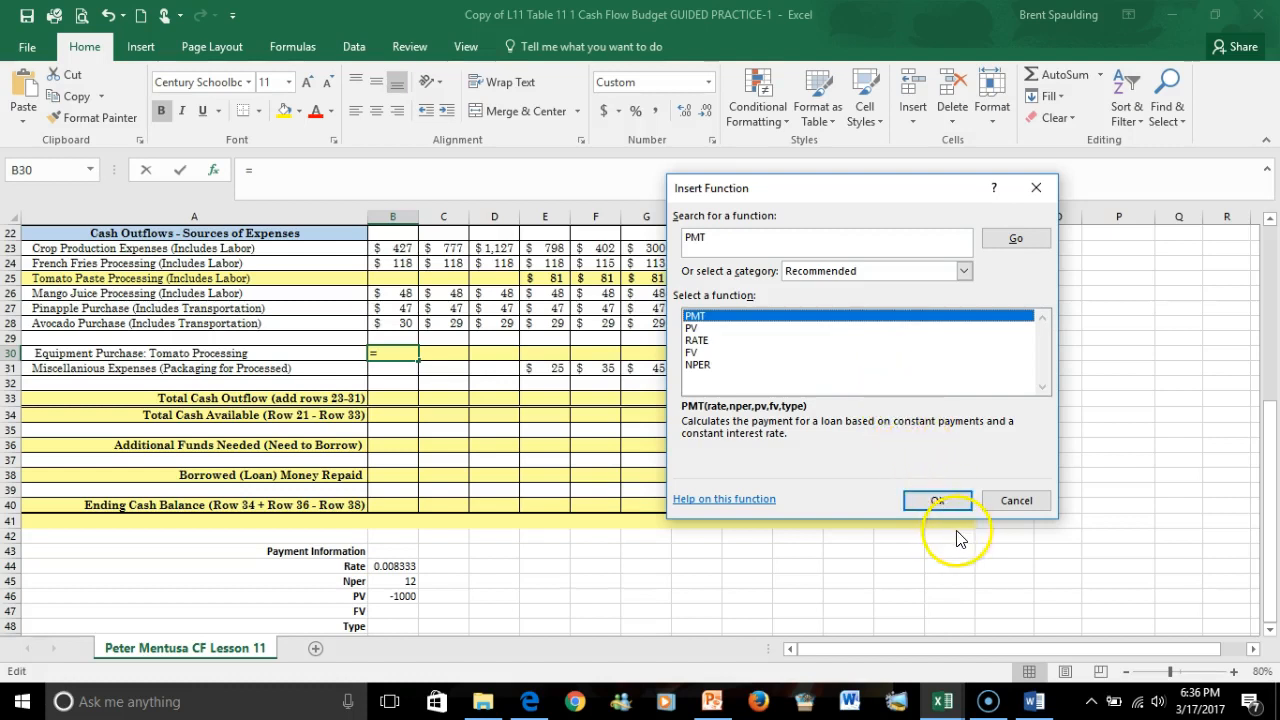
left_click(945, 499)
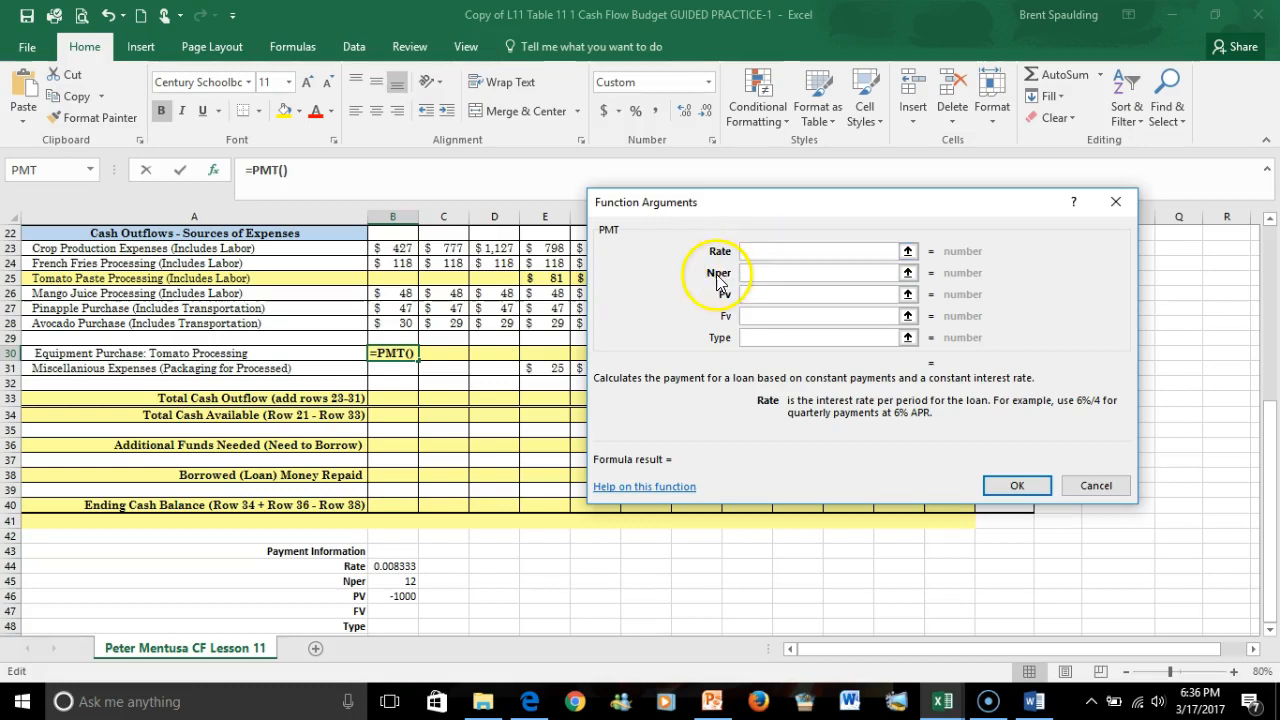
Set the PMT arguments: Rate to B44, Nper to B45 and Pv to B46.
left_click(401, 566)
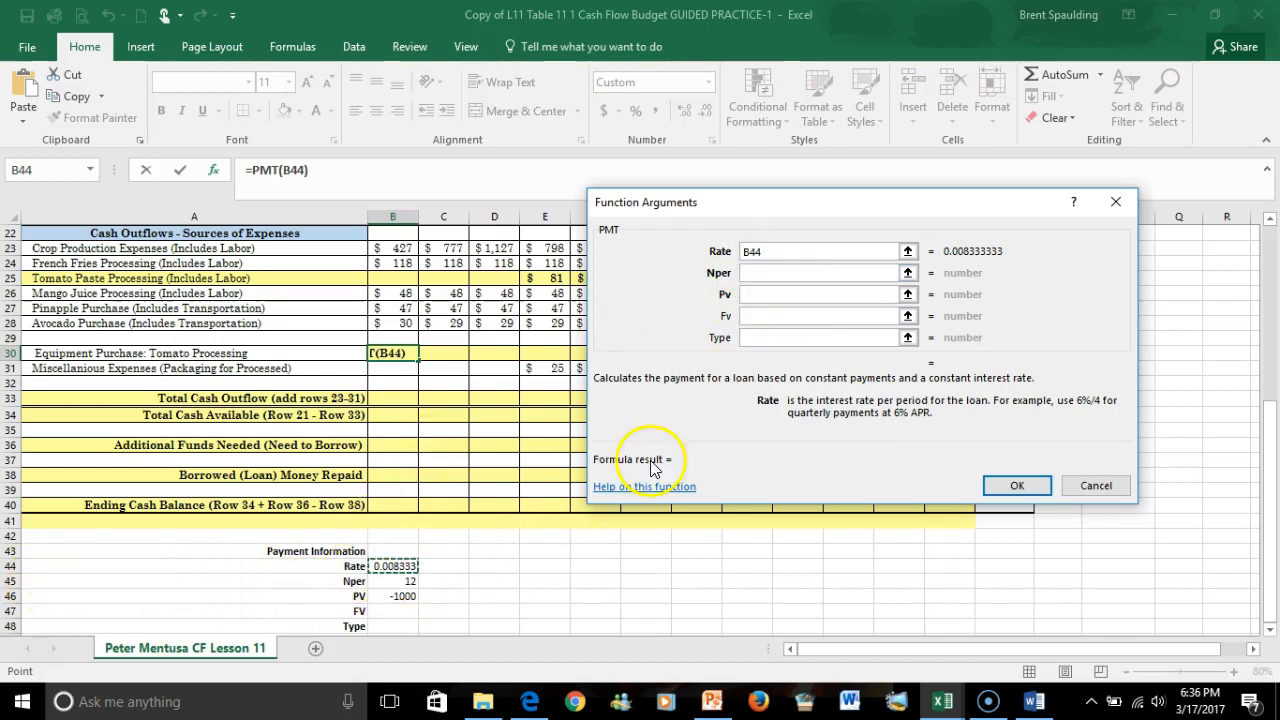
left_click(754, 272)
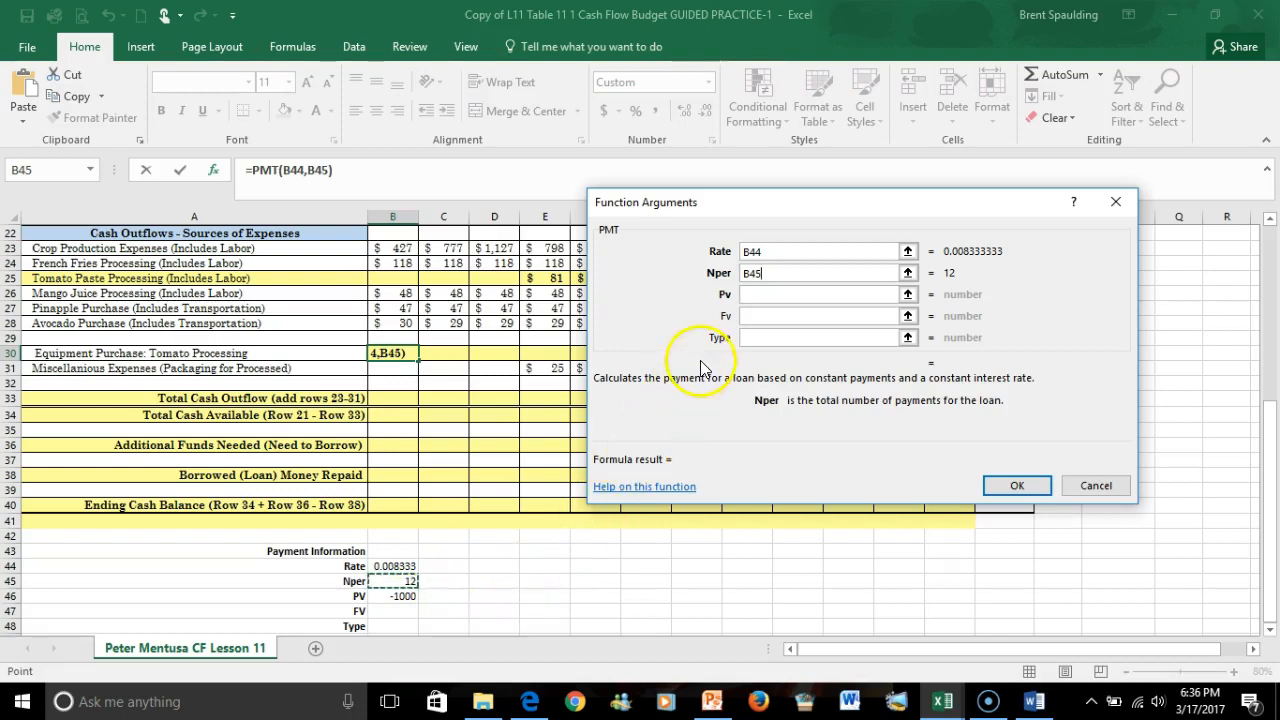
left_click(755, 298)
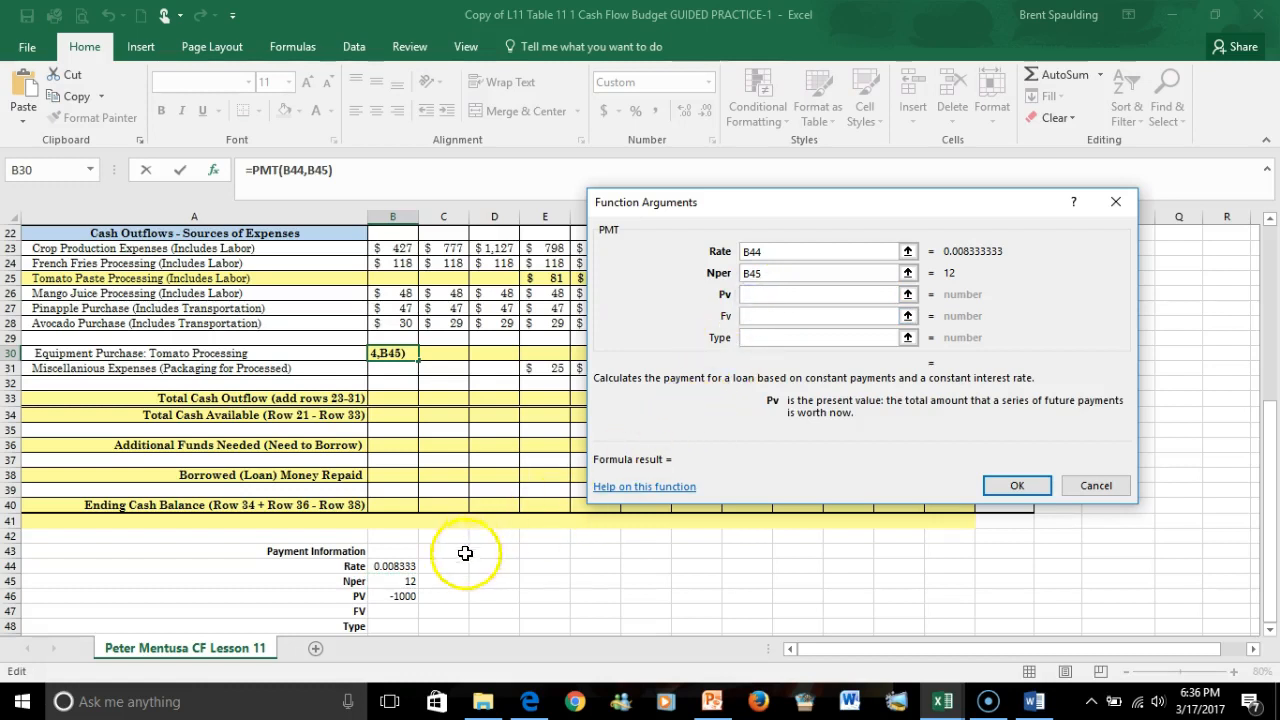
left_click(402, 597)
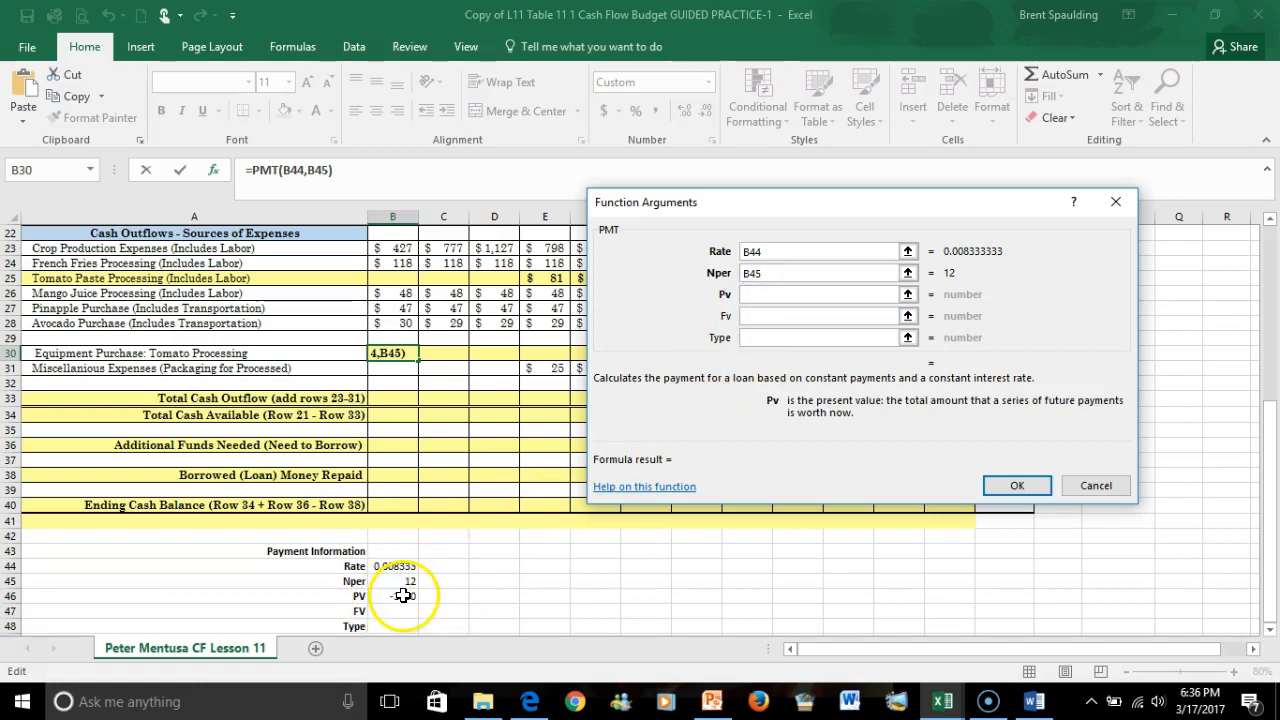
left_click(404, 597)
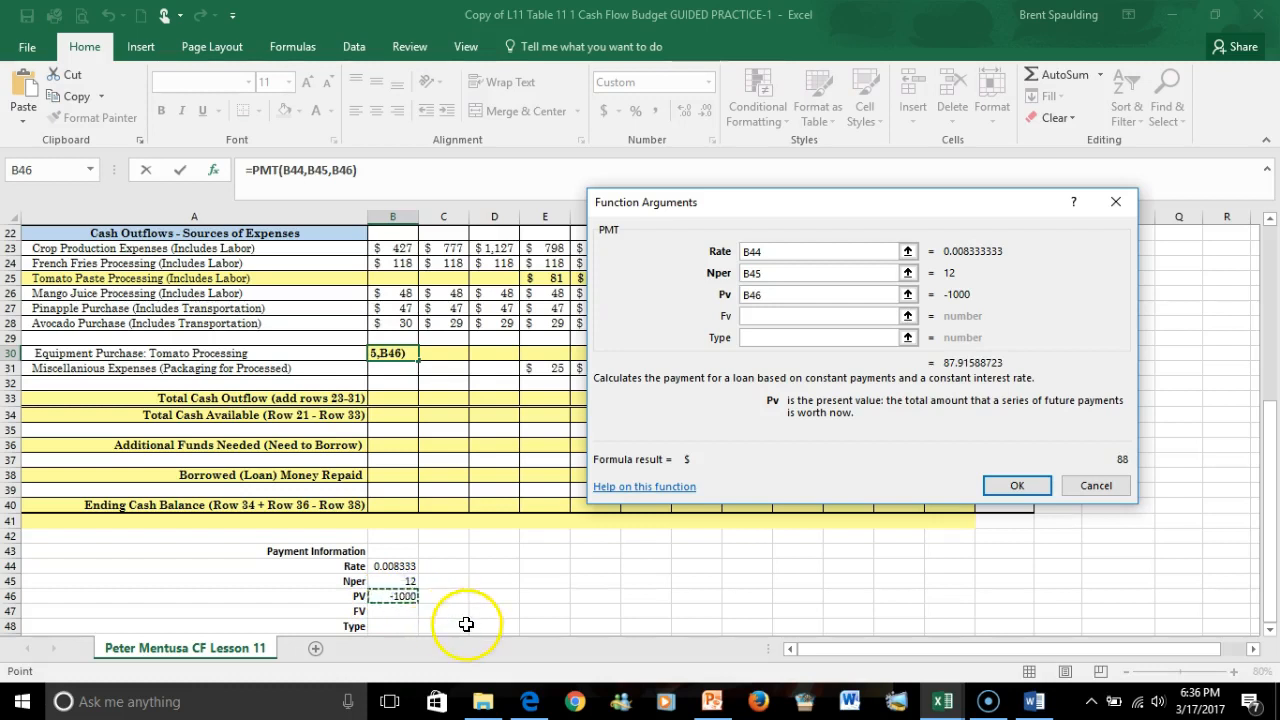
left_click(772, 315)
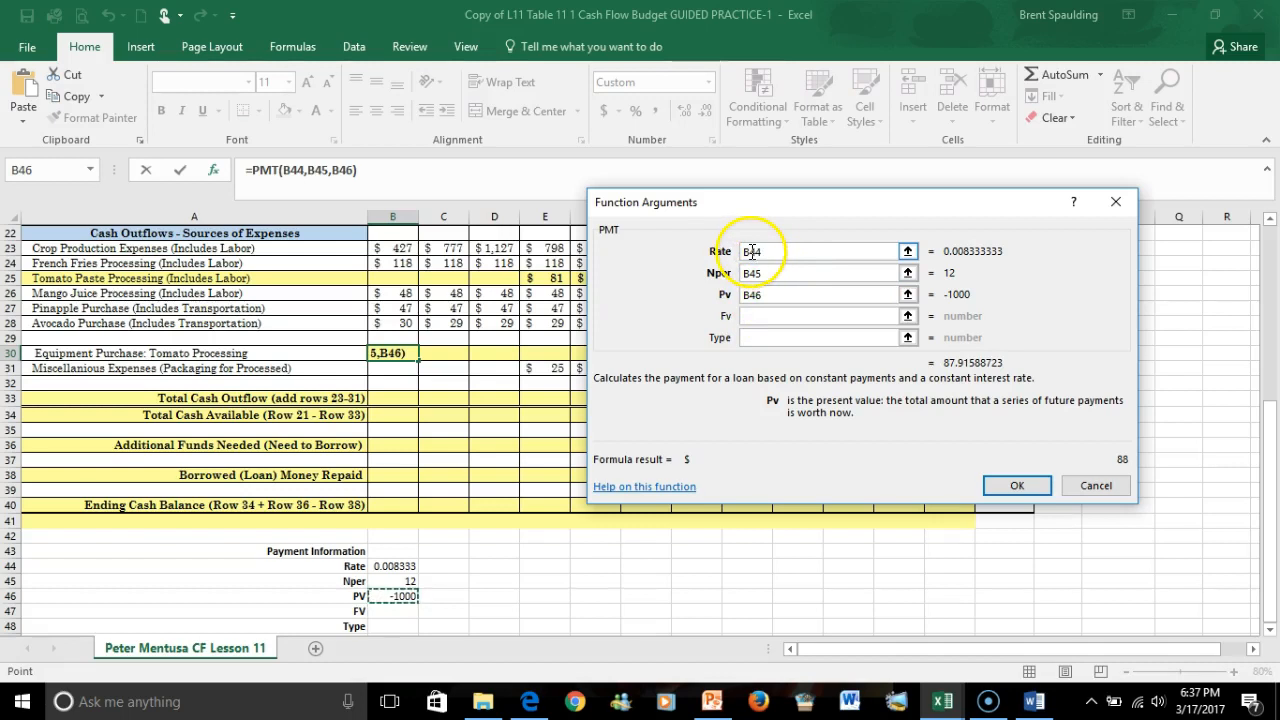
Make the Rate, Nper and Pv references absolute ($B$44, $B$45, $B$46), then fill the payment formula across row 30 through December.
left_click_drag(745, 252, 768, 258)
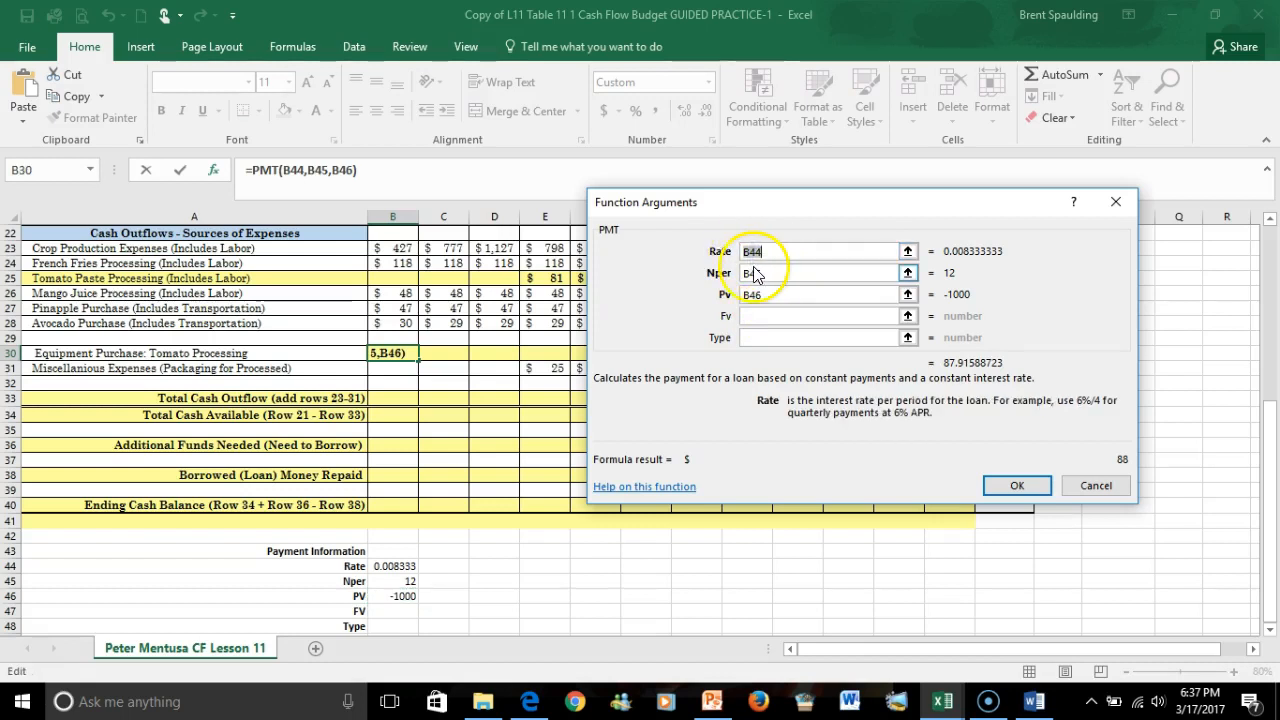
left_click(755, 266)
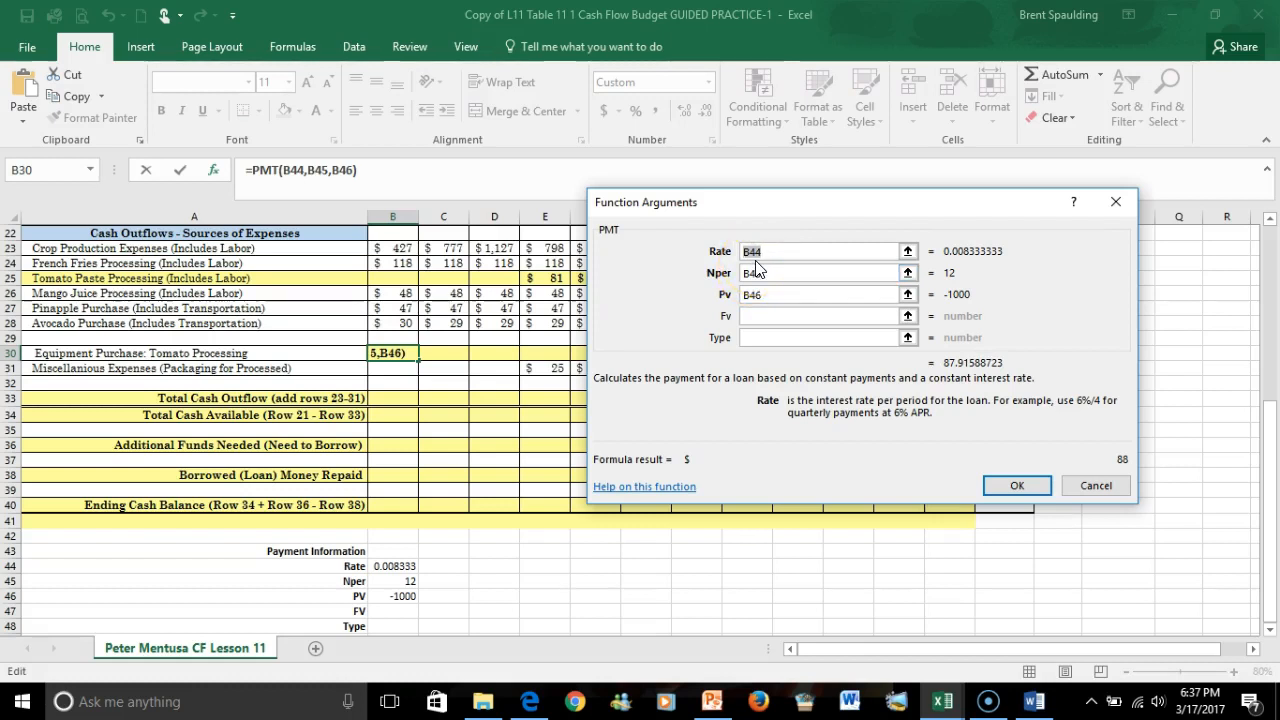
left_click(757, 270)
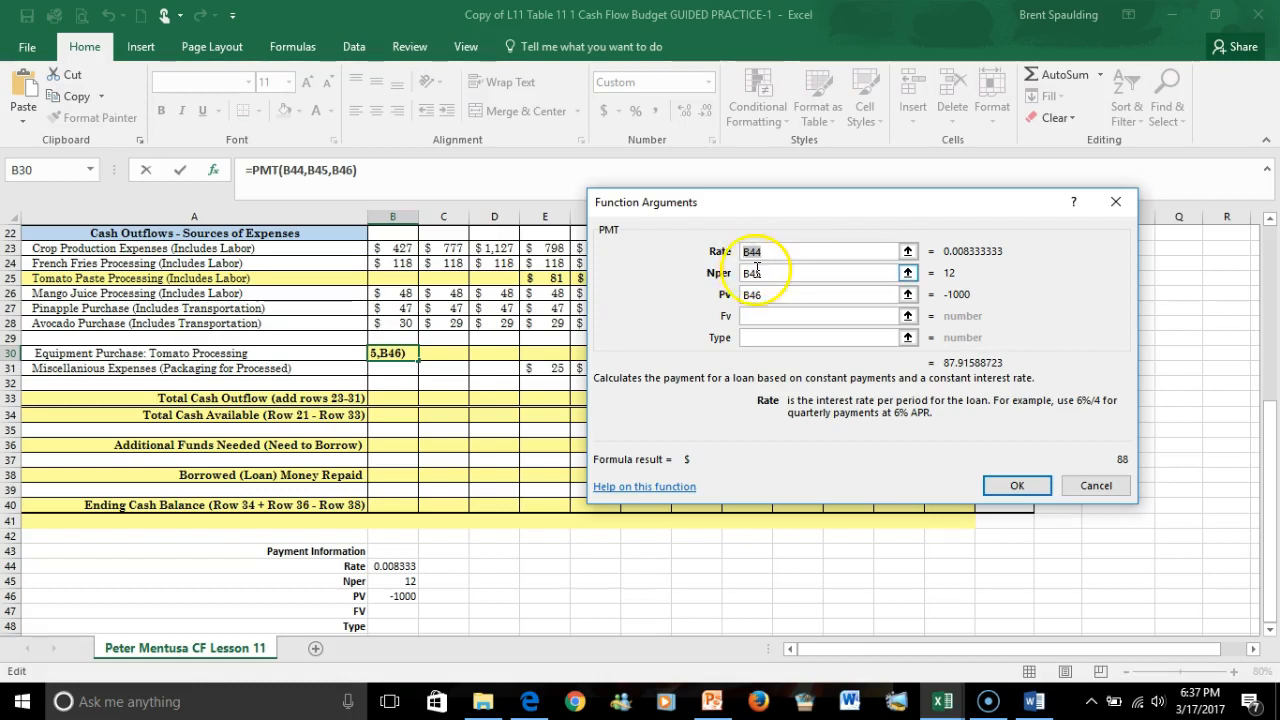
key("F4")
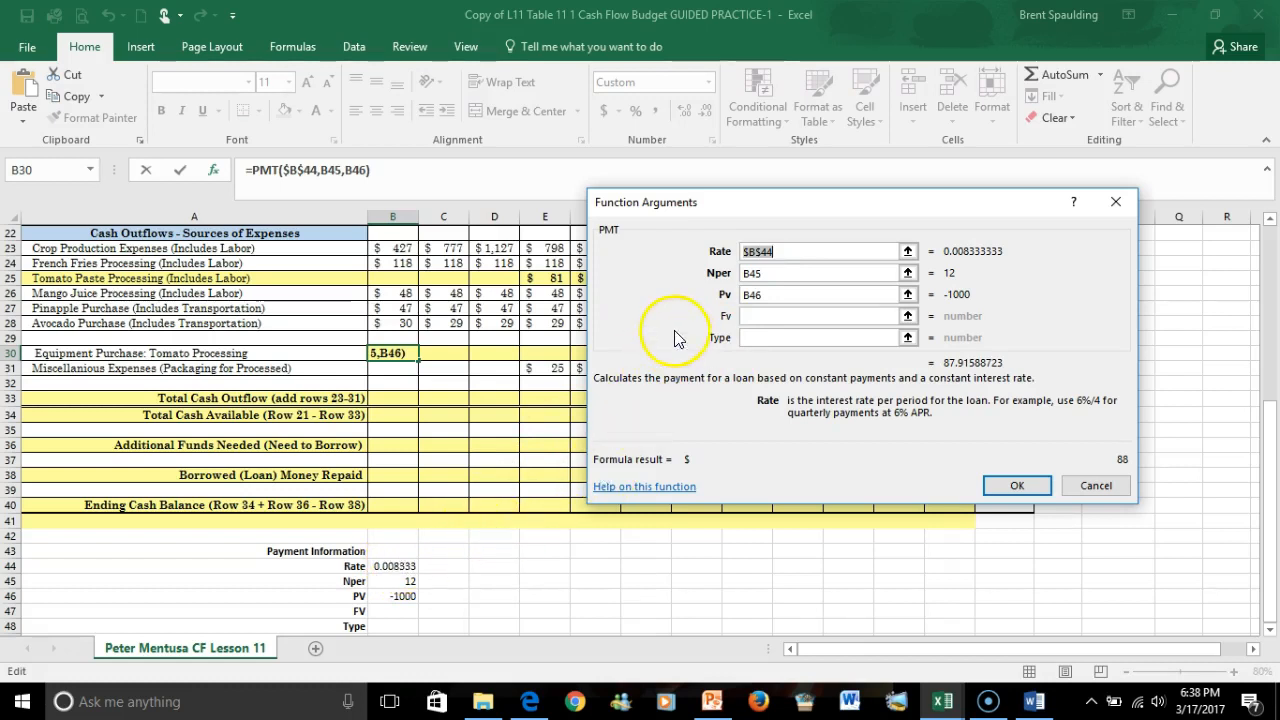
left_click(750, 275)
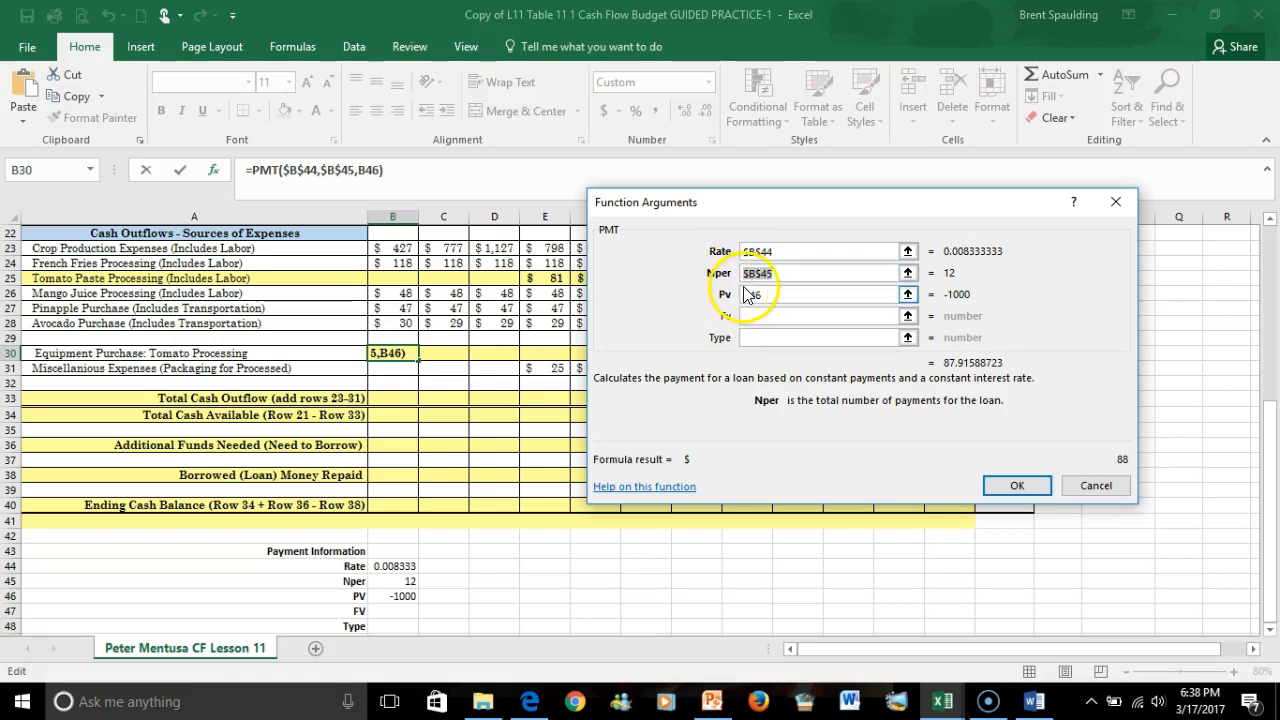
left_click(745, 293)
key("F4")
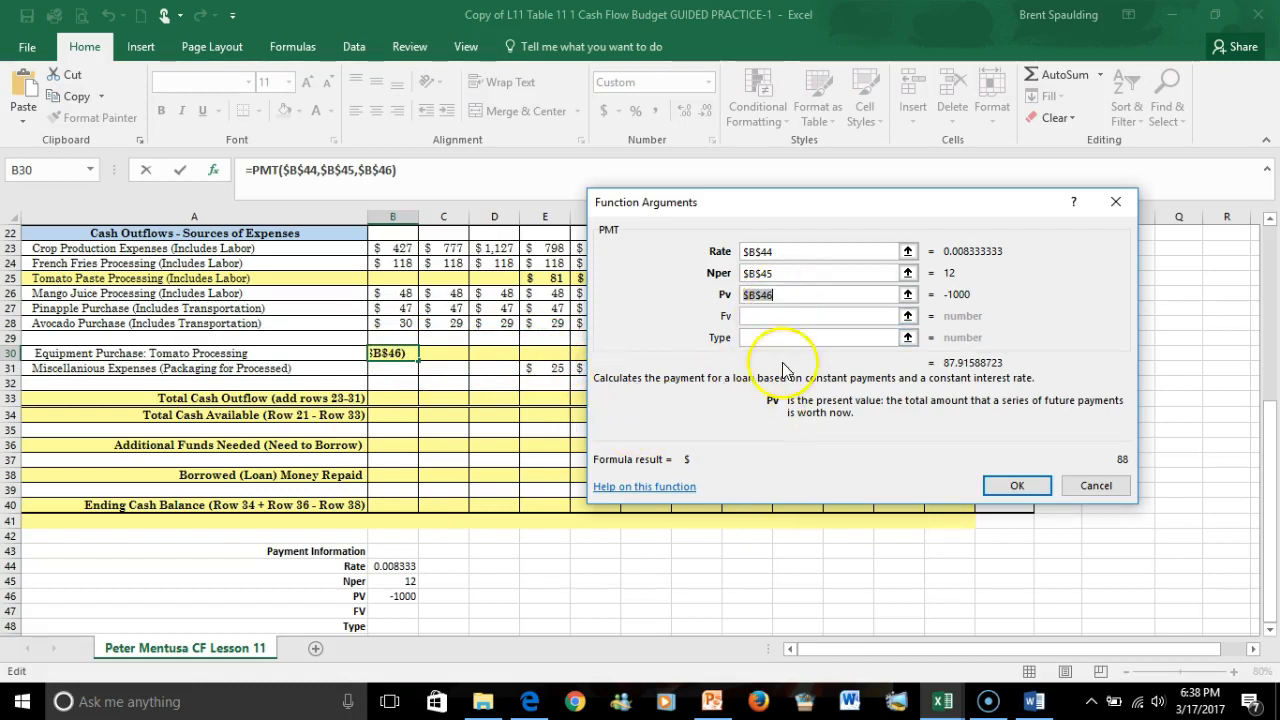
left_click(1017, 486)
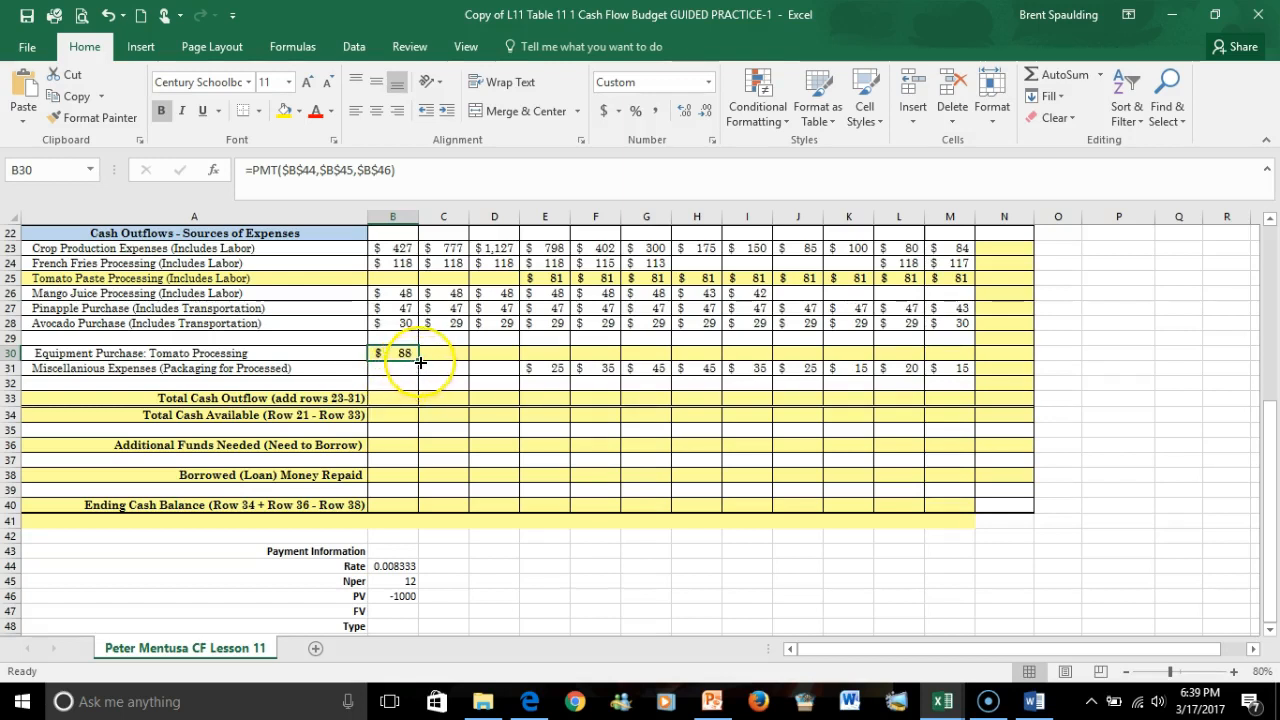
left_click_drag(420, 362, 957, 357)
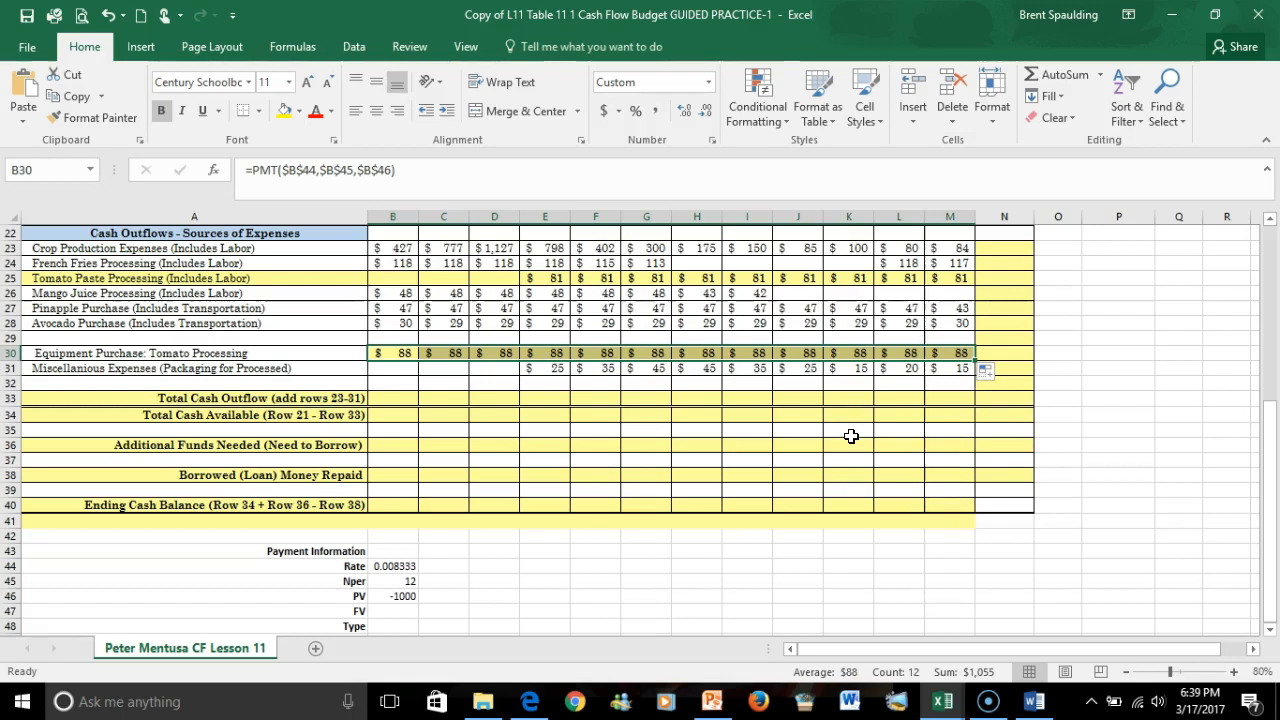
Enter an AutoSum in B21 totalling January cash inflows as =SUM(B6:B20).
scroll(720, 420, "up", 1)
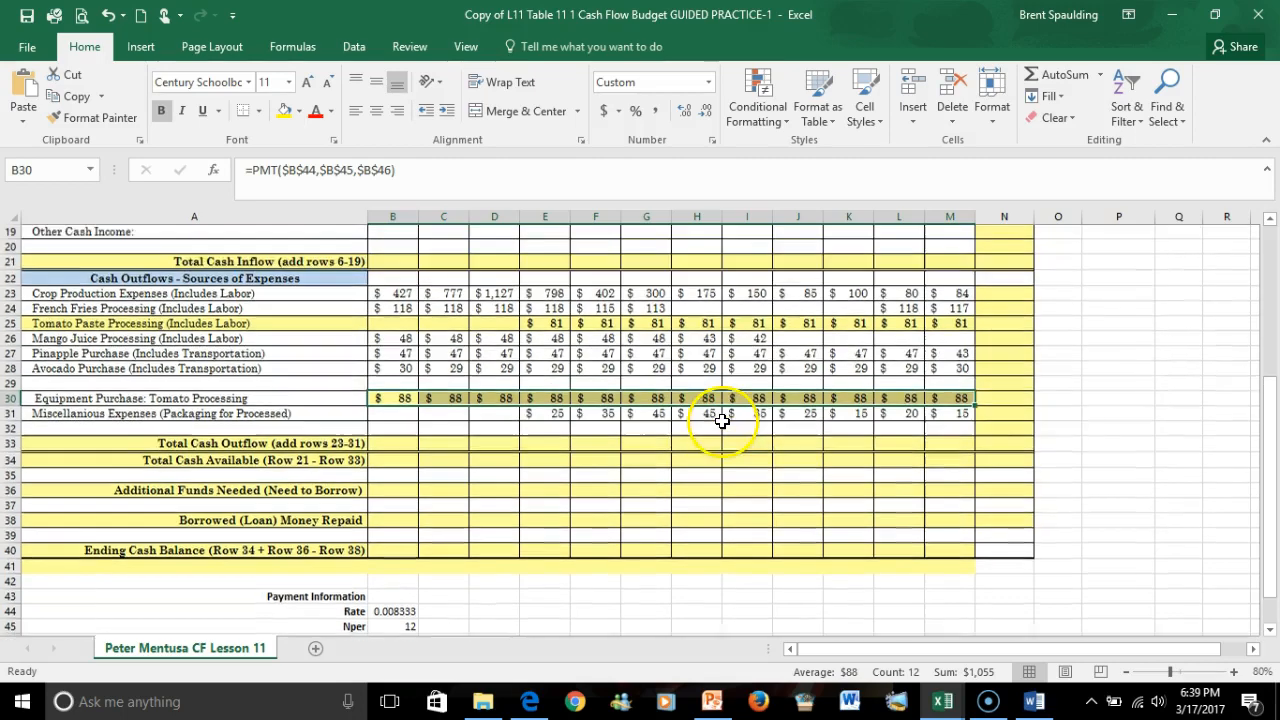
scroll(711, 420, "up", 1)
scroll(700, 412, "up", 3)
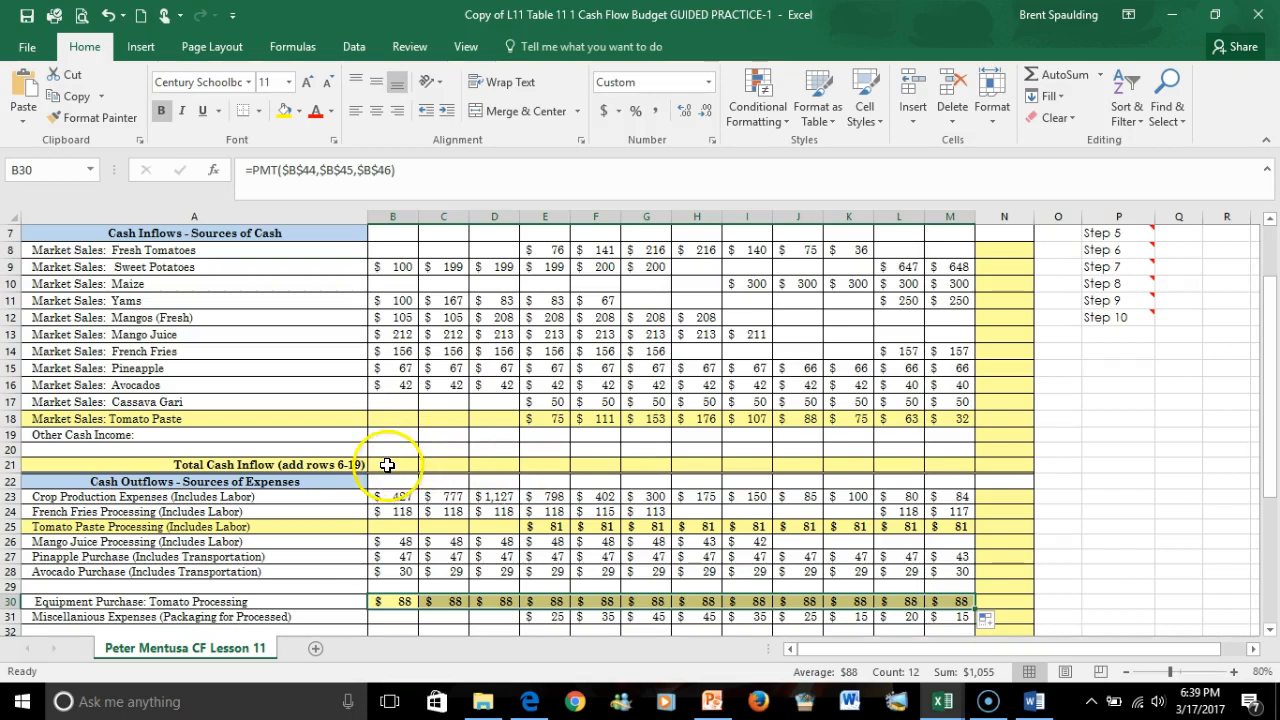
left_click(399, 462)
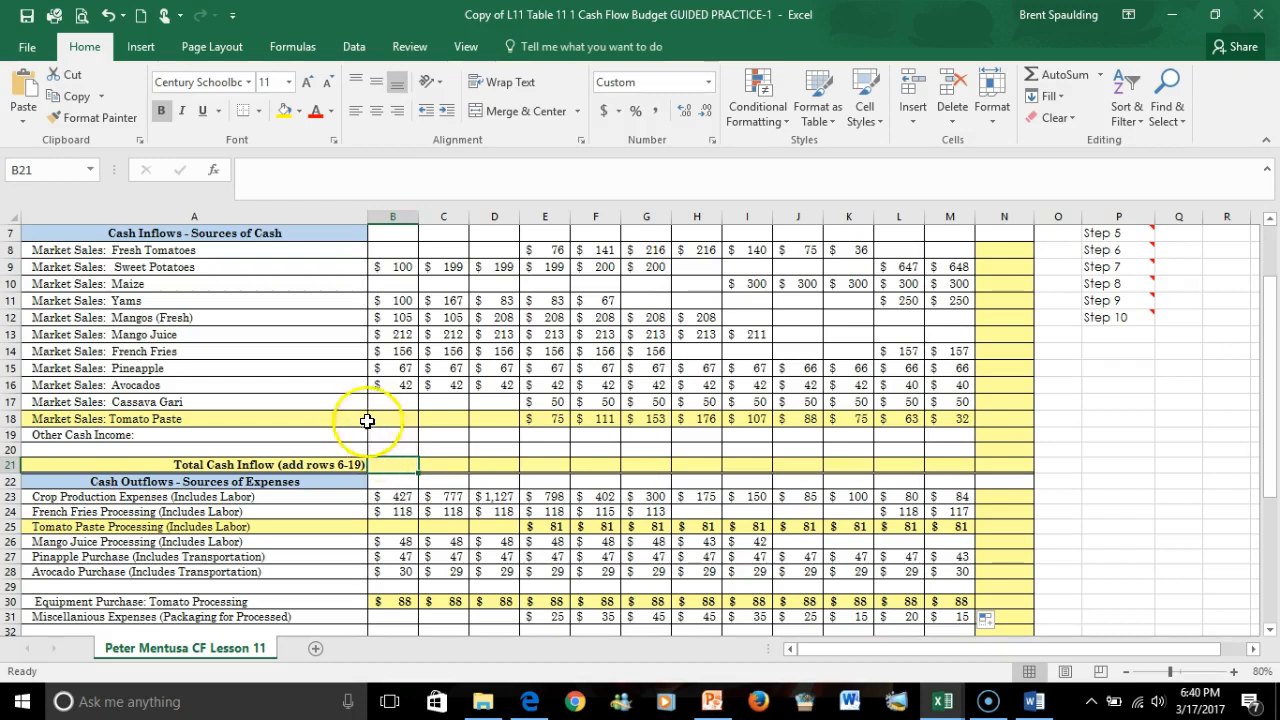
scroll(348, 345, "up", 1)
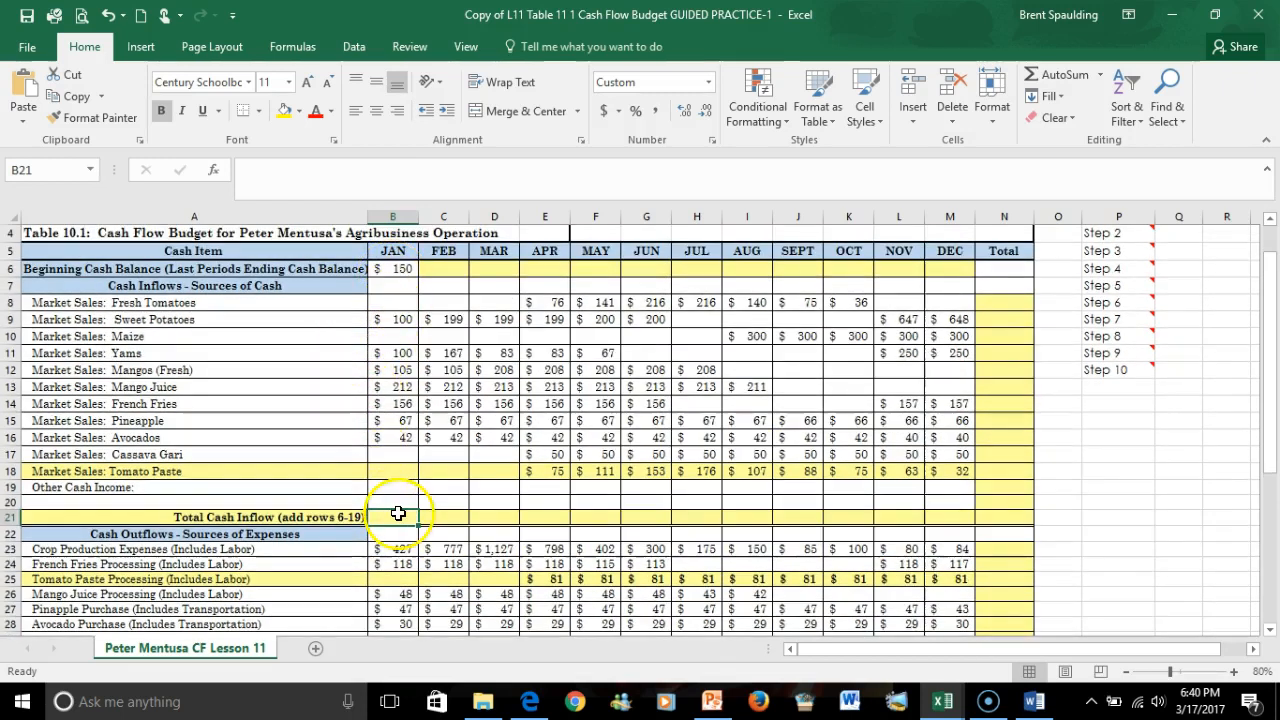
left_click(1065, 75)
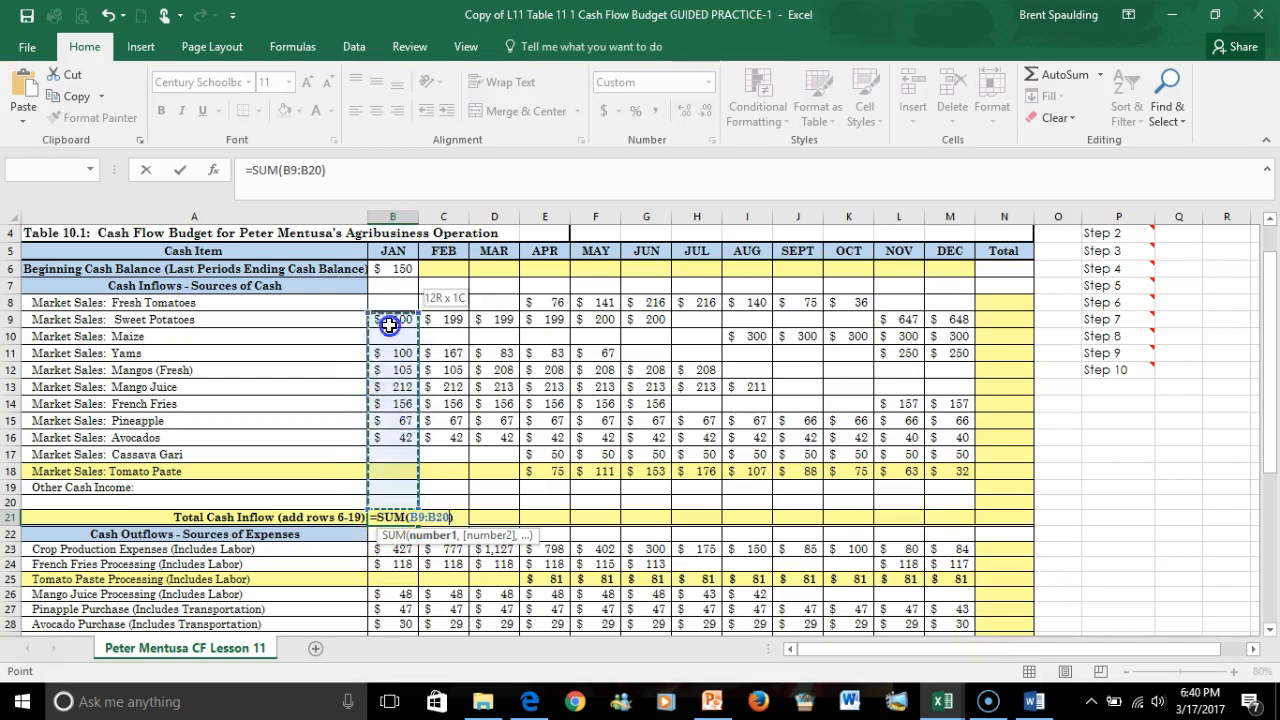
left_click_drag(395, 273, 395, 272)
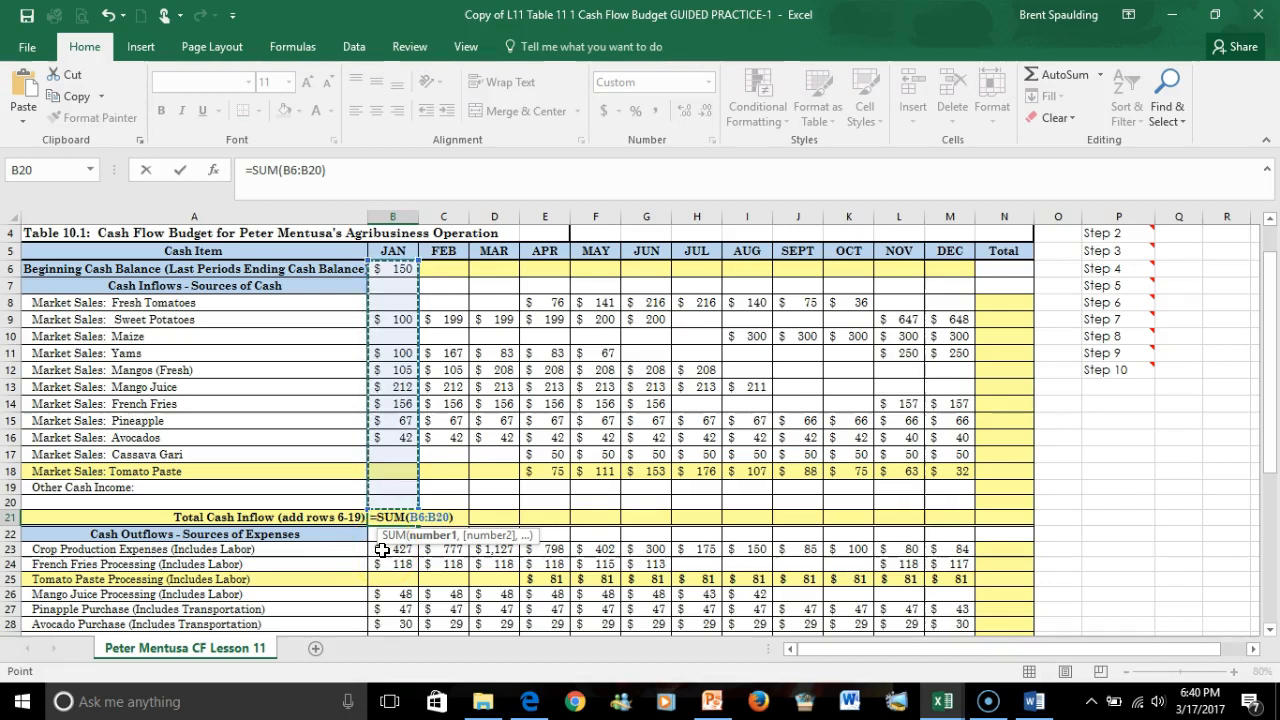
key("Return")
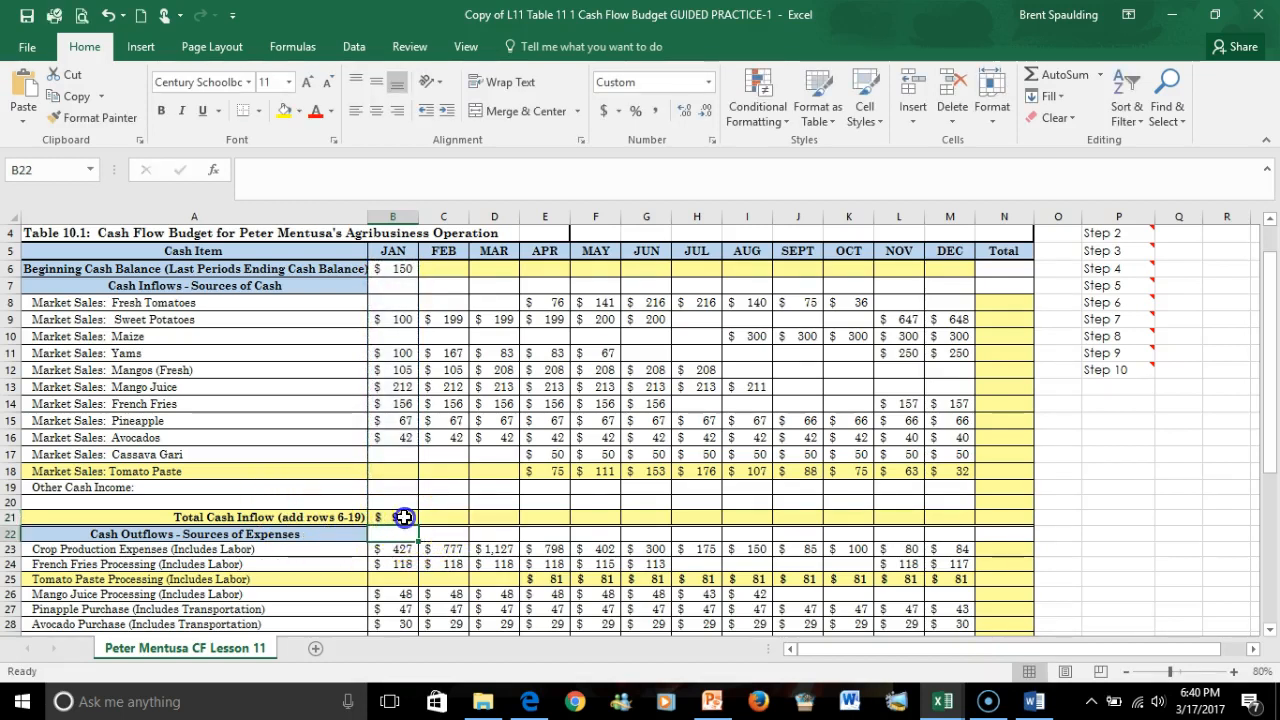
Fill the January total cash inflow formula across row 21 through December.
left_click(403, 517)
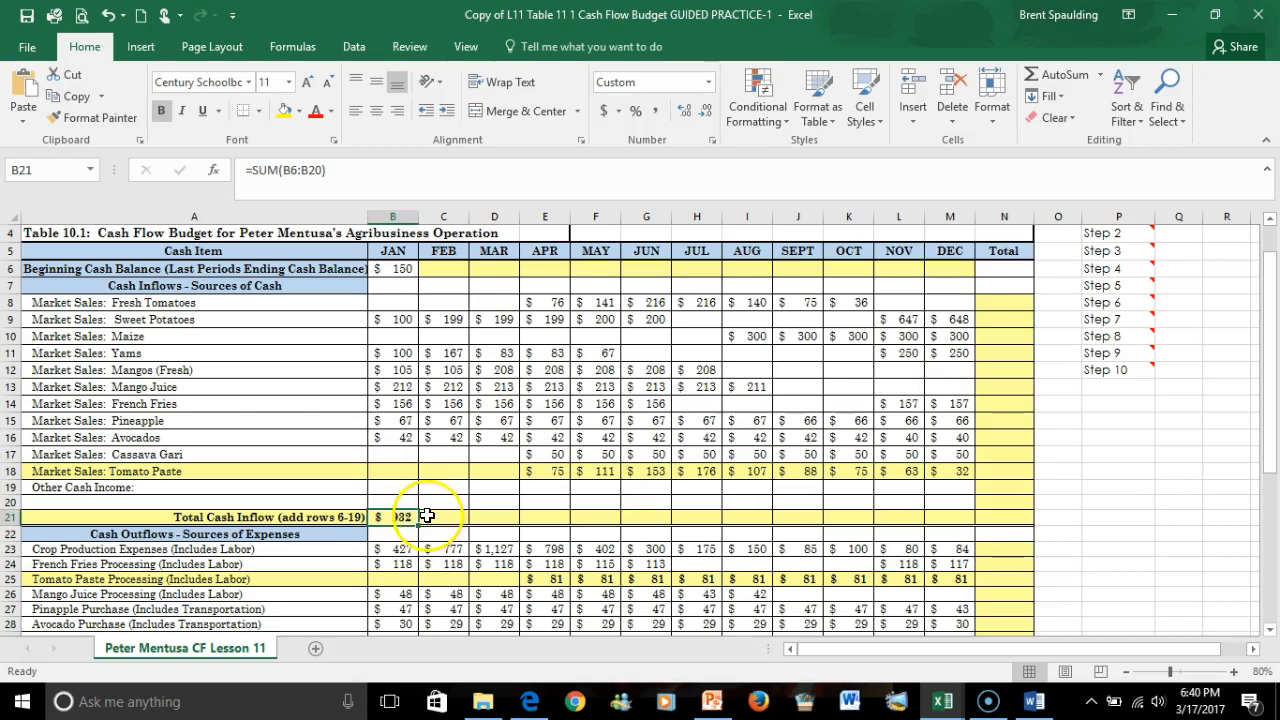
left_click_drag(413, 517, 958, 522)
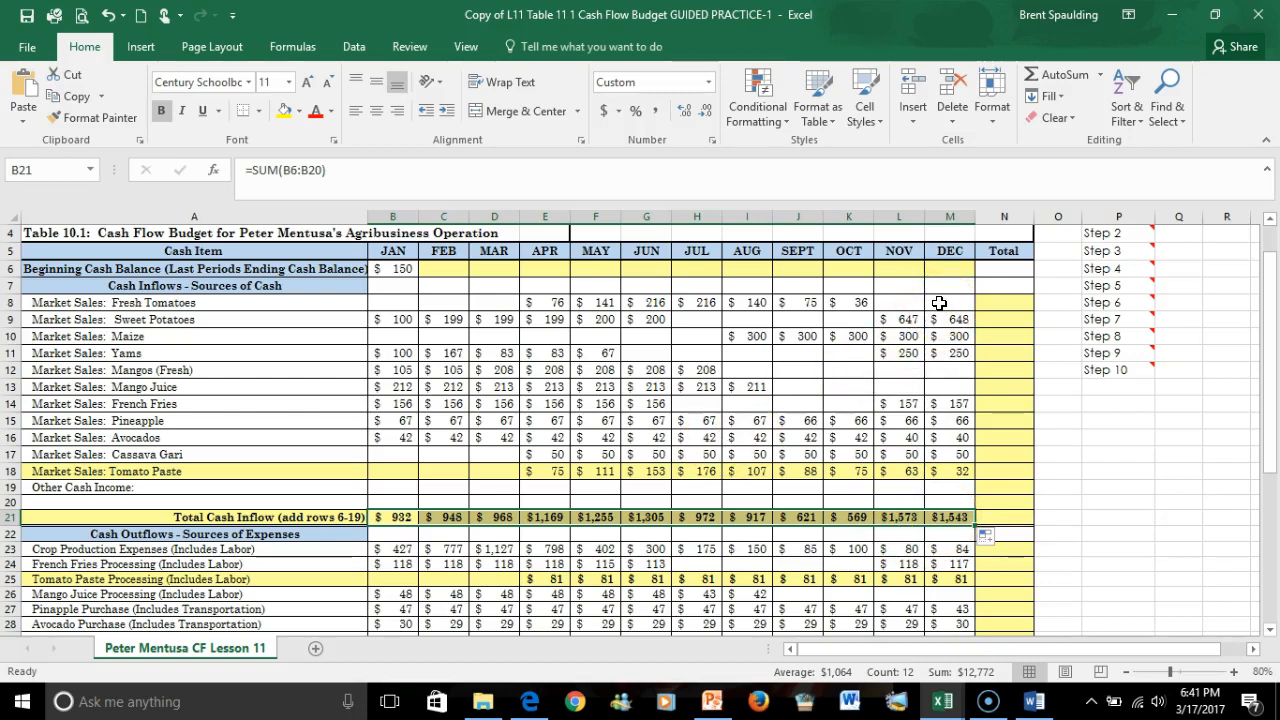
Enter an AutoSum in N8 totalling the Fresh Tomatoes sales for the year as =SUM(B8:M8).
left_click(1012, 300)
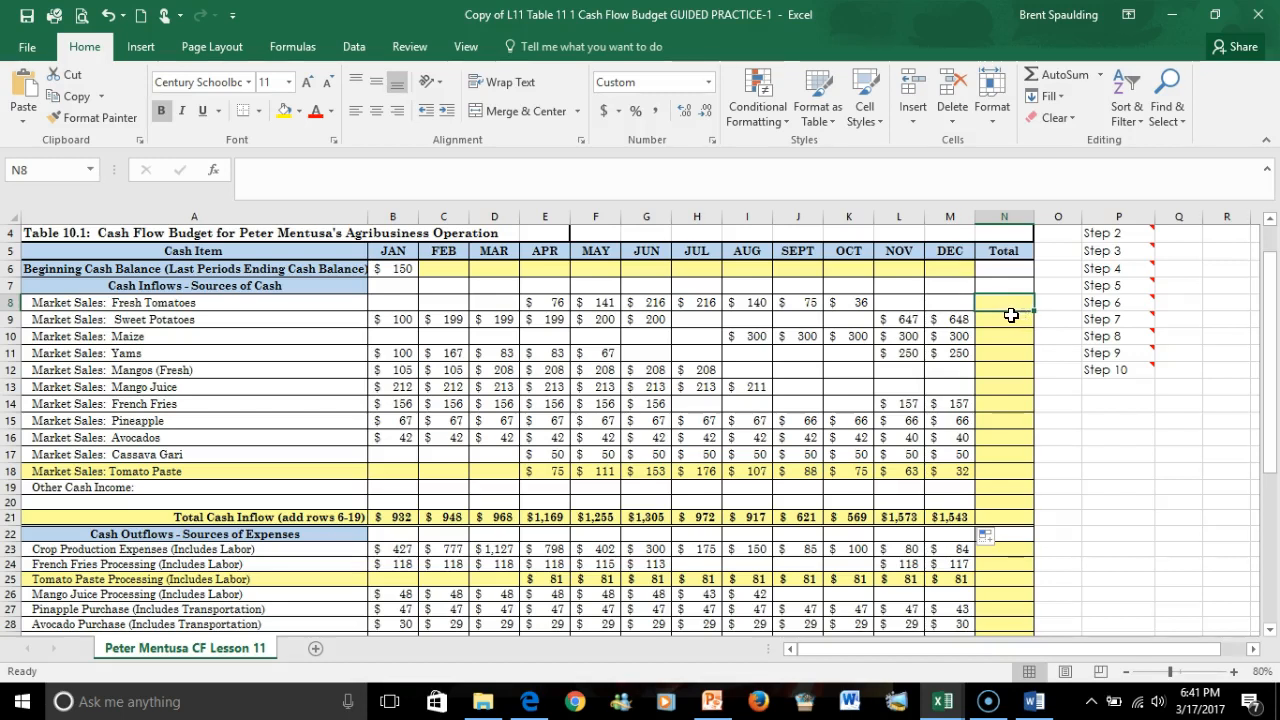
left_click(1064, 78)
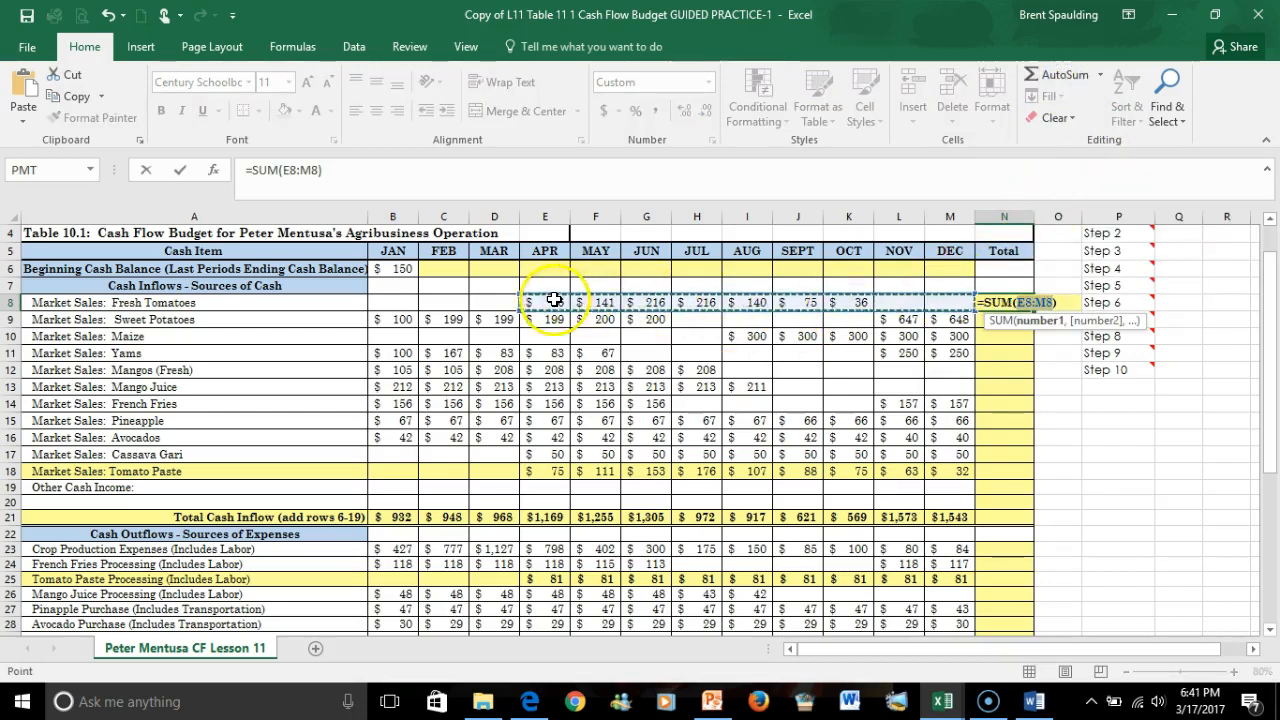
left_click(954, 302)
left_click_drag(954, 302, 885, 302)
left_click_drag(672, 296, 410, 308)
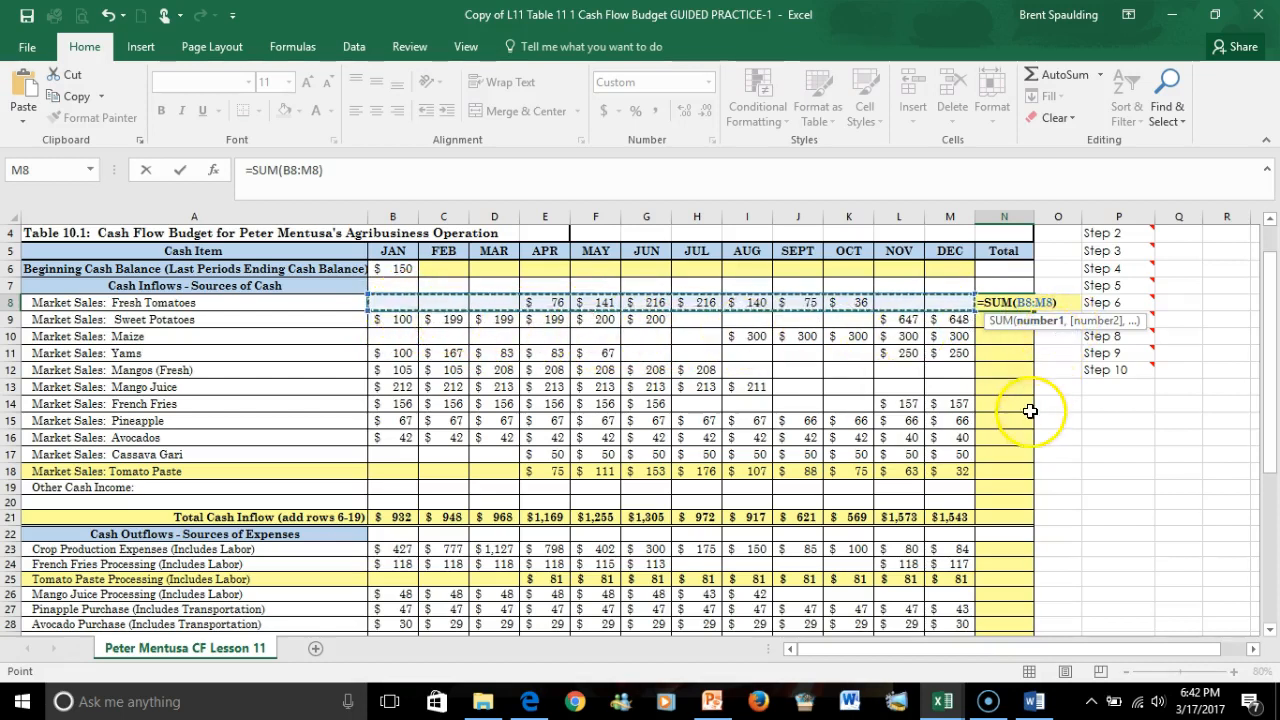
key("Return")
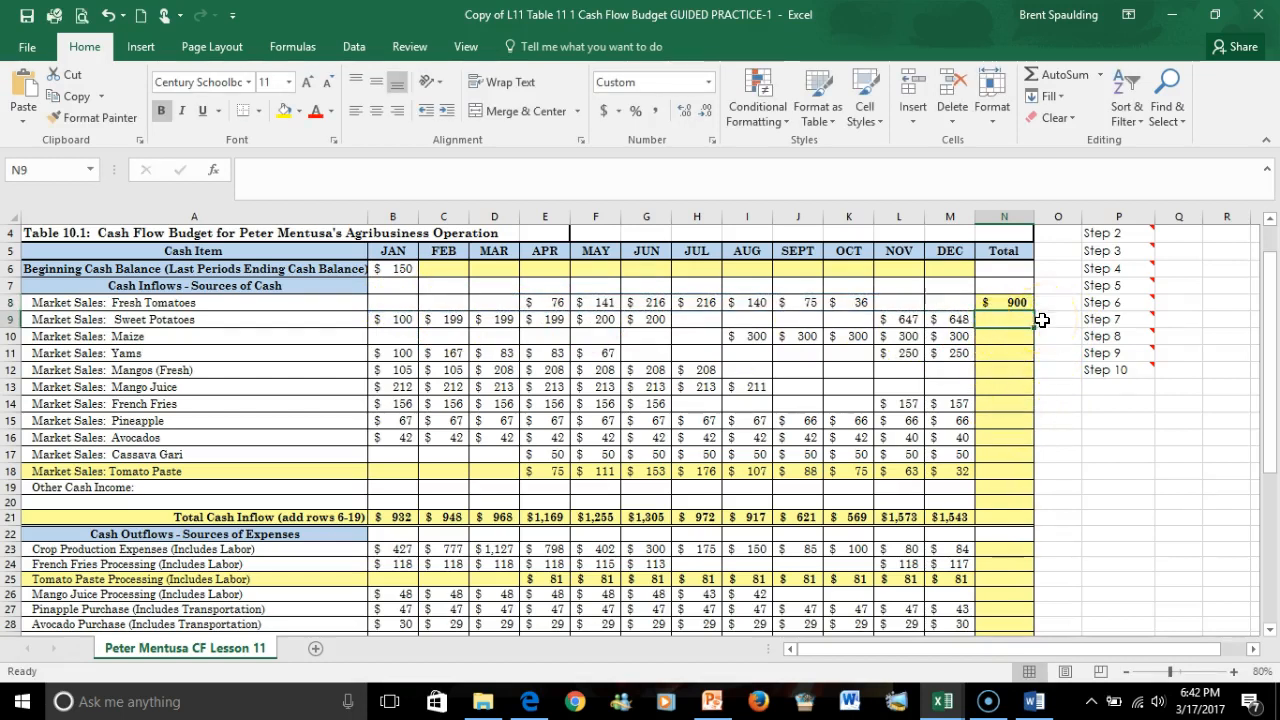
Fill the annual total formula from N8 down column N through the Total Cash Inflow row 21.
mouse_move(1108, 299)
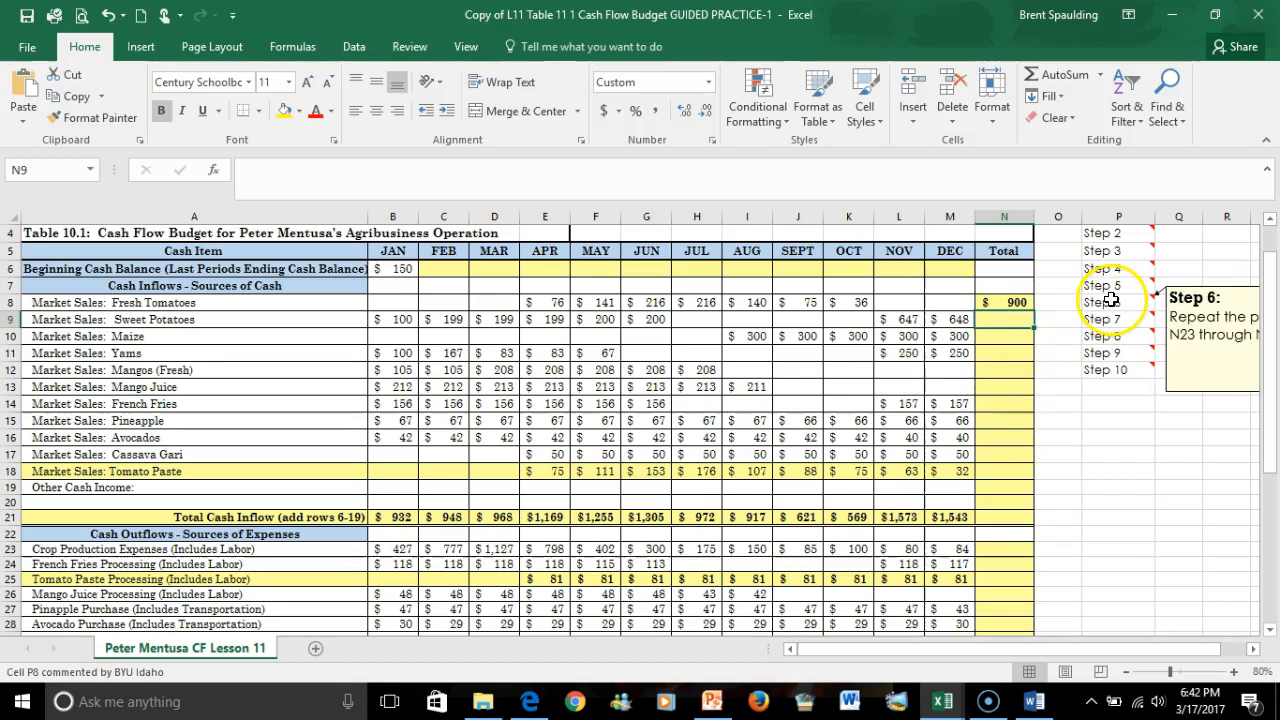
left_click(1009, 302)
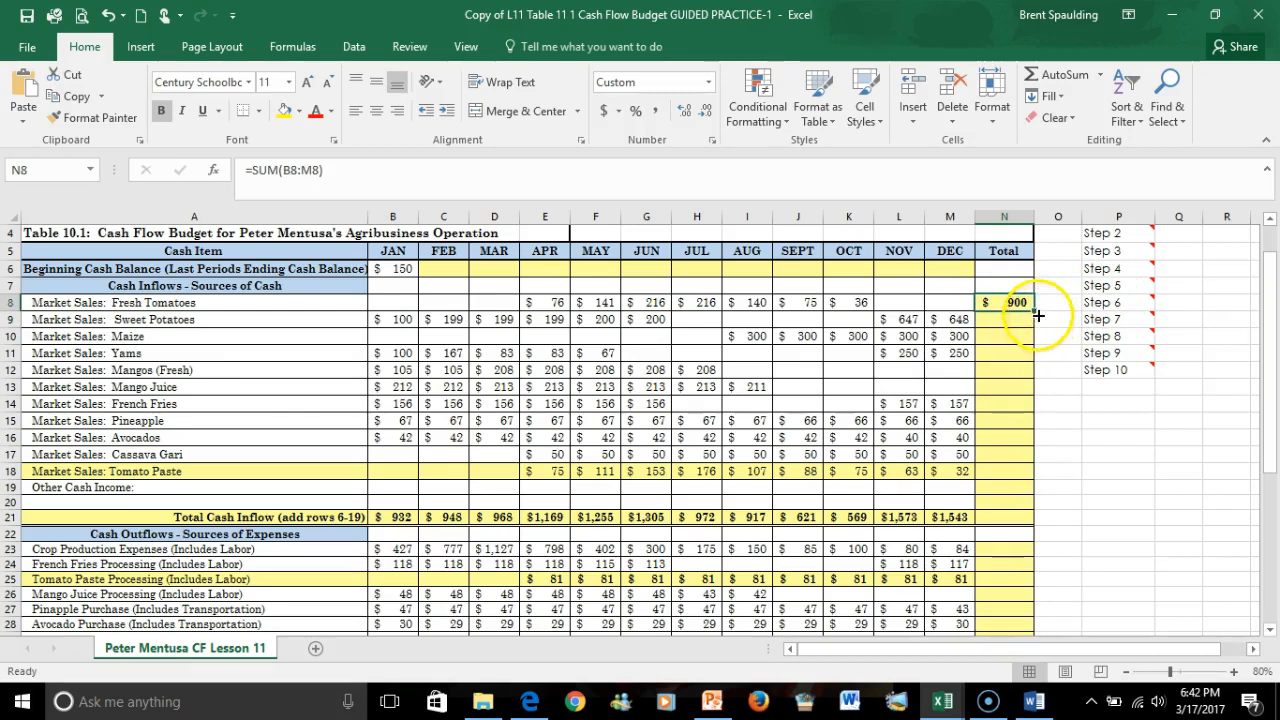
left_click_drag(1036, 312, 1025, 443)
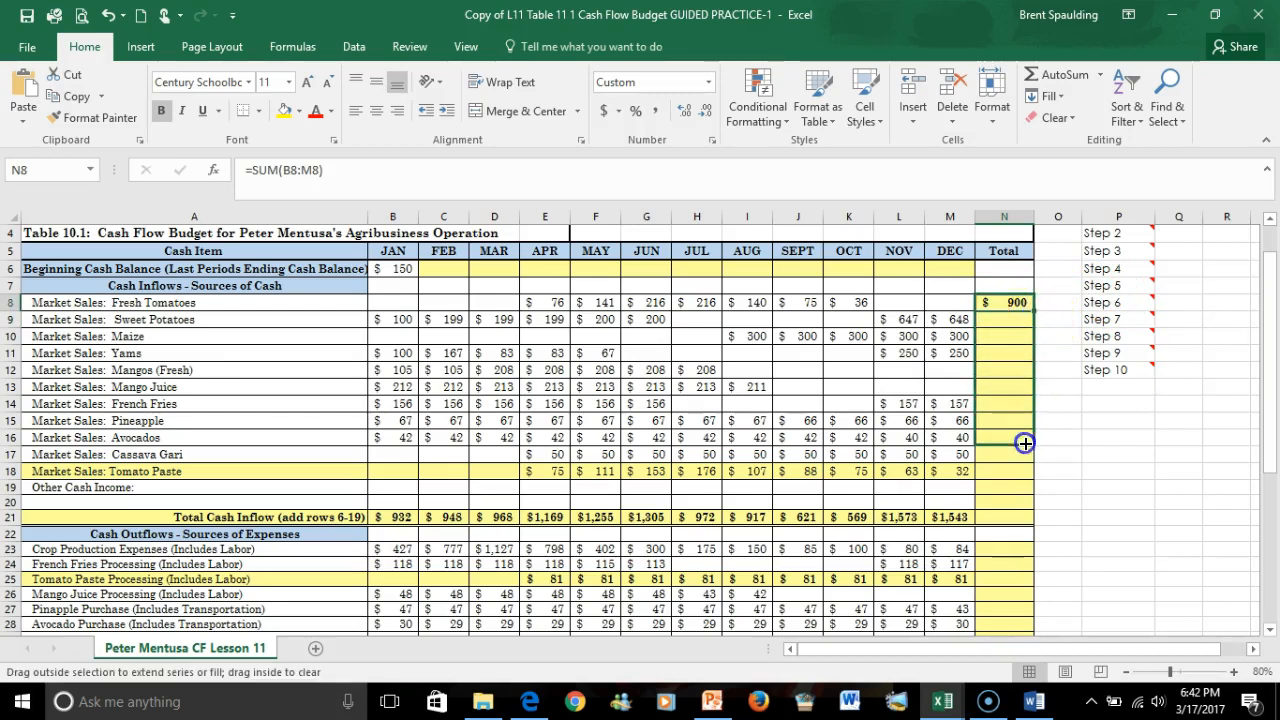
left_click_drag(1042, 487, 1033, 517)
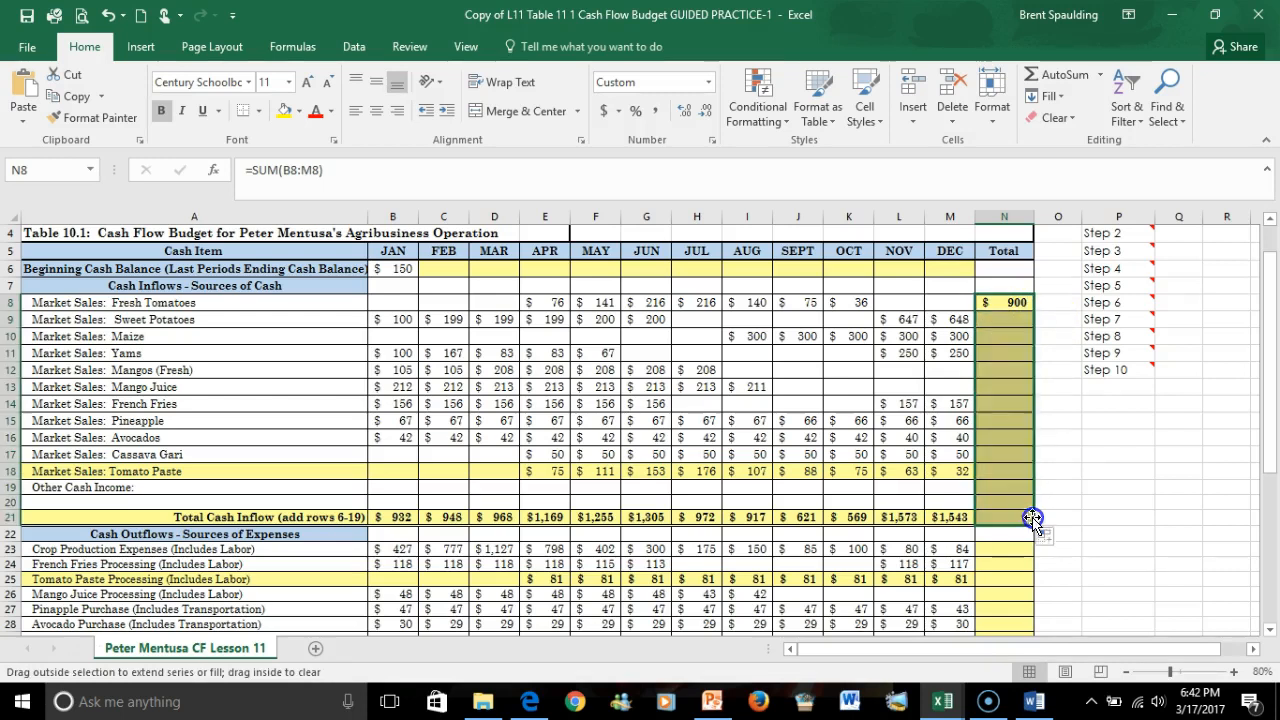